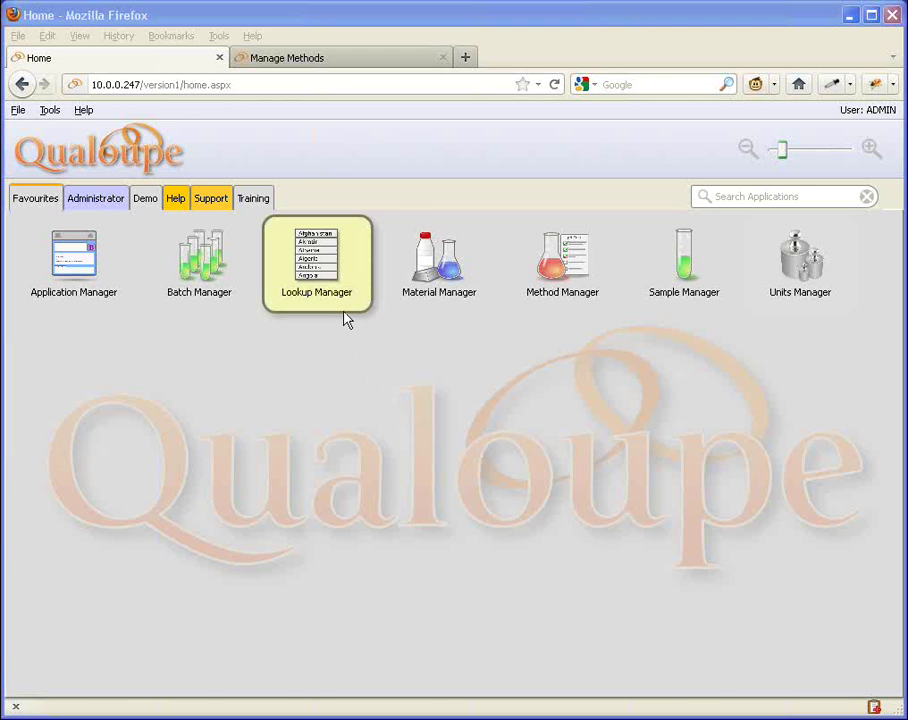
Open Sample Manager from the favourites and start a new sample record
{"action": "left_click", "coordinate": [100, 197]}
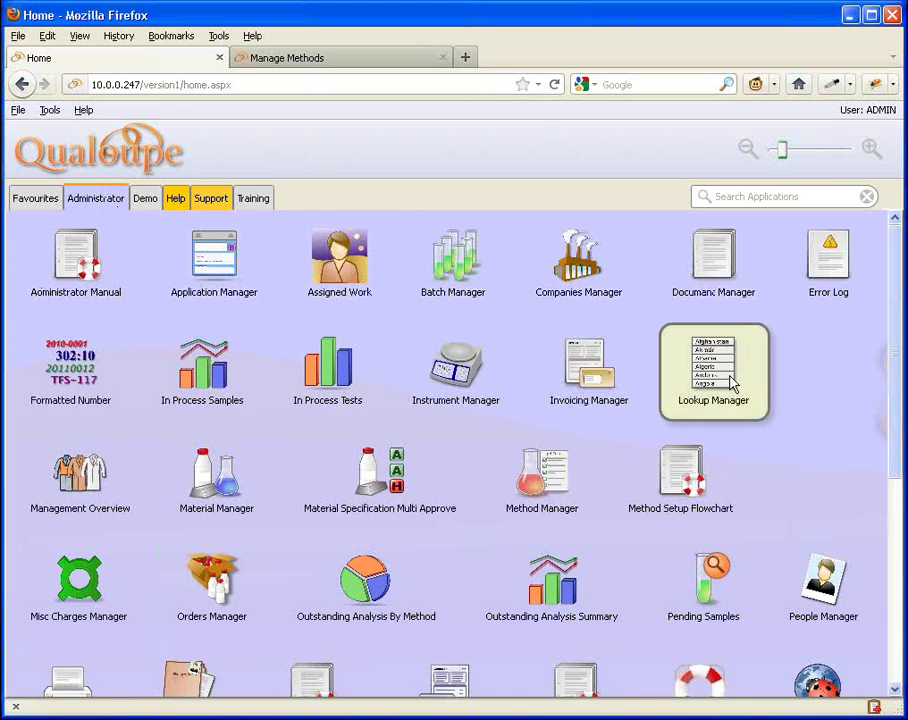
{"action": "left_click", "coordinate": [34, 202]}
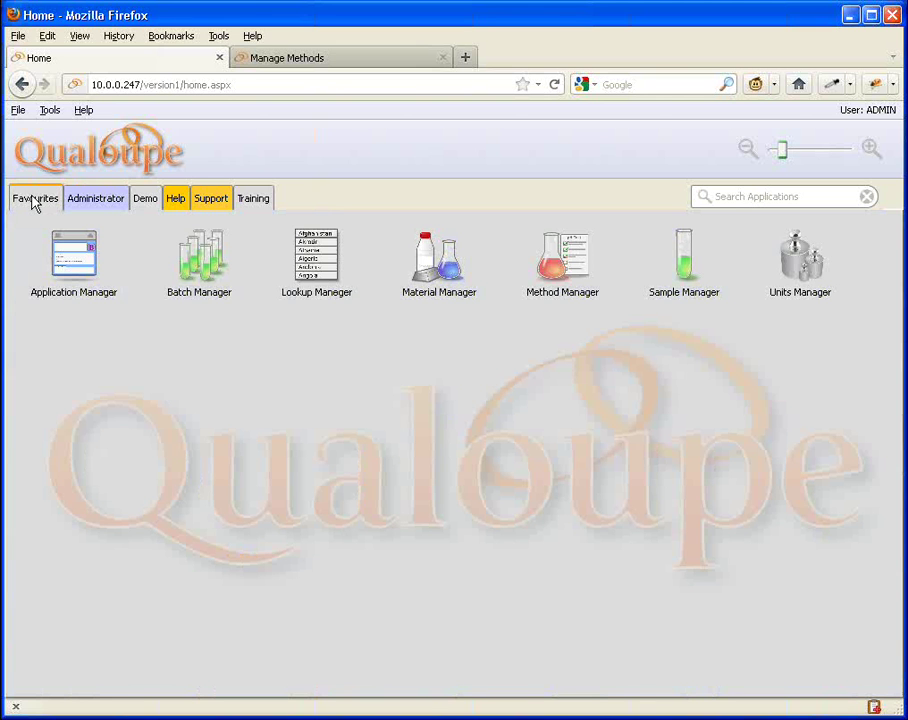
{"action": "left_click", "coordinate": [680, 266]}
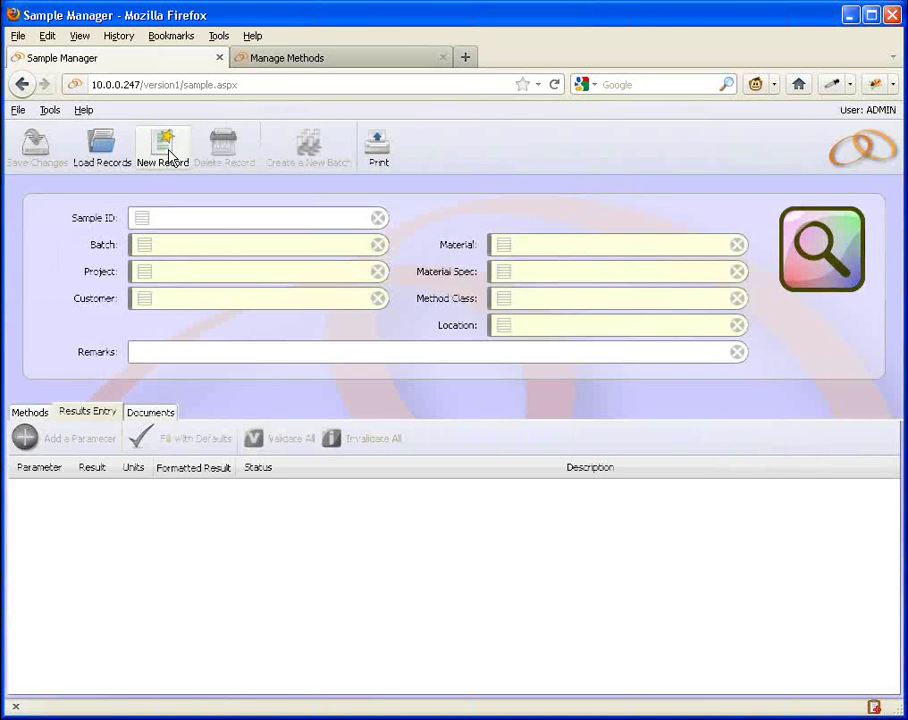
{"action": "left_click", "coordinate": [166, 150]}
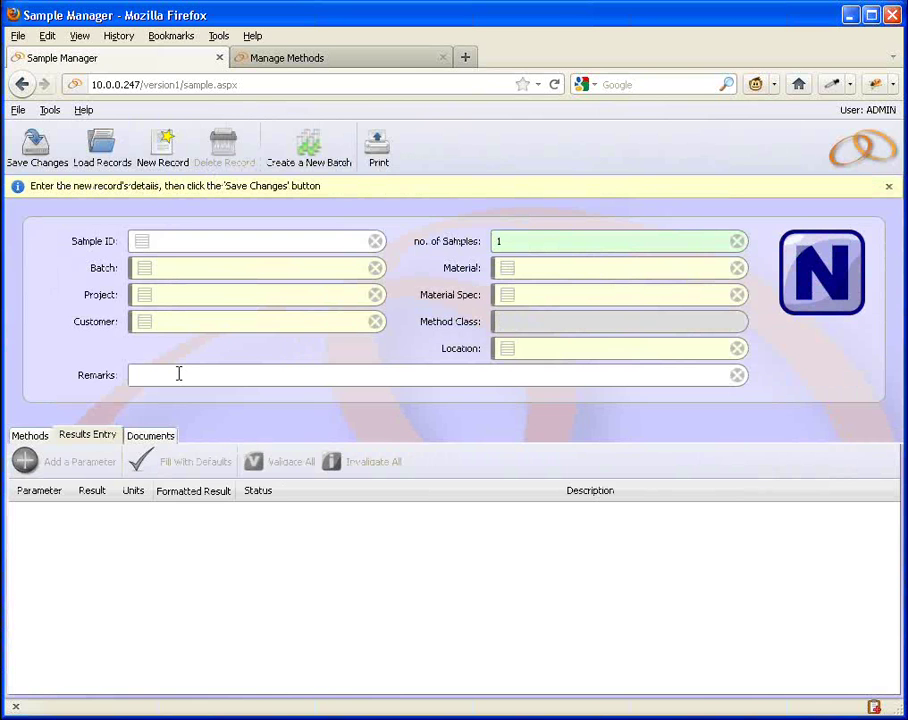
Set the new sample's material to Demo Material and its batch to AC1234
{"action": "left_click", "coordinate": [508, 274]}
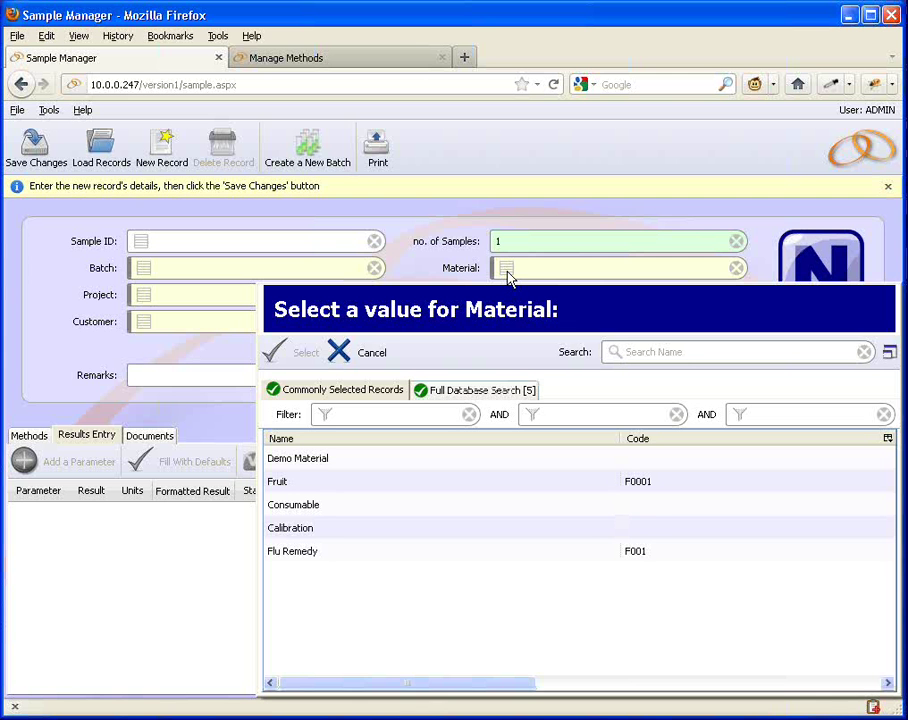
{"action": "left_click", "coordinate": [337, 459]}
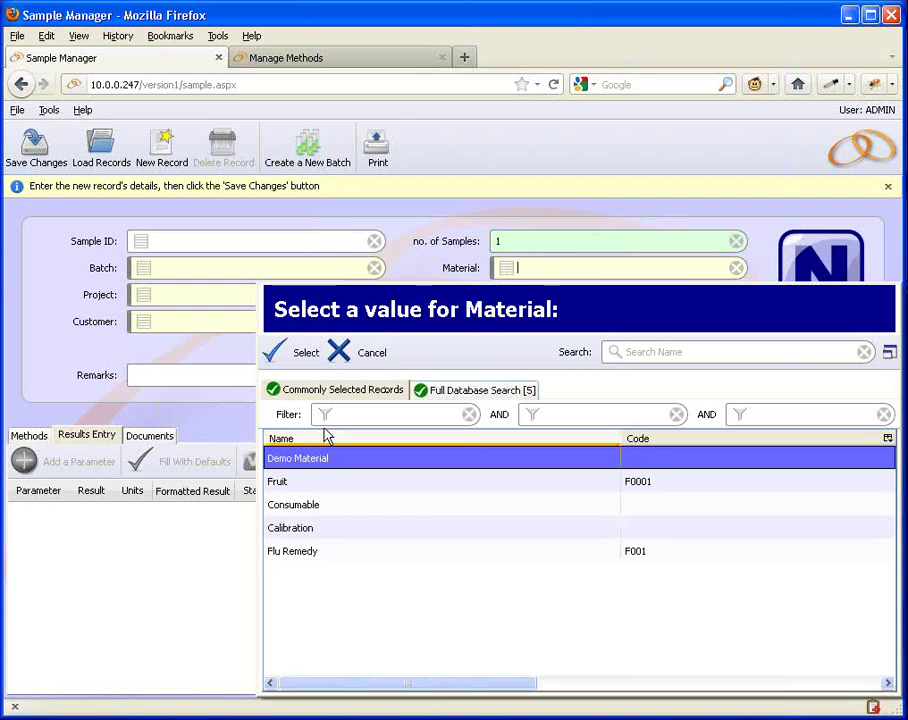
{"action": "left_click", "coordinate": [306, 355]}
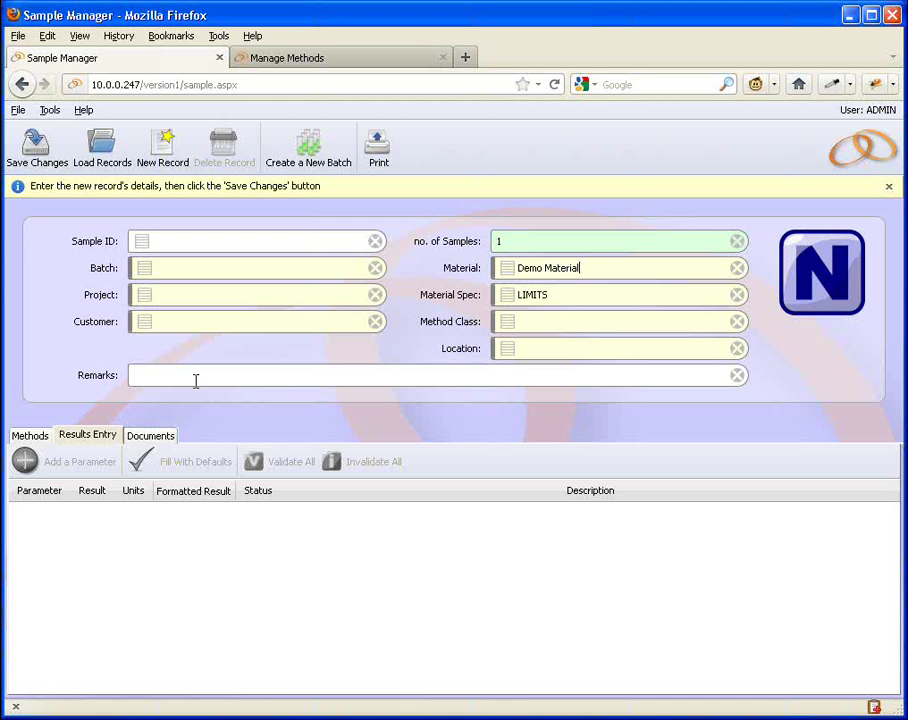
{"action": "left_click", "coordinate": [147, 272]}
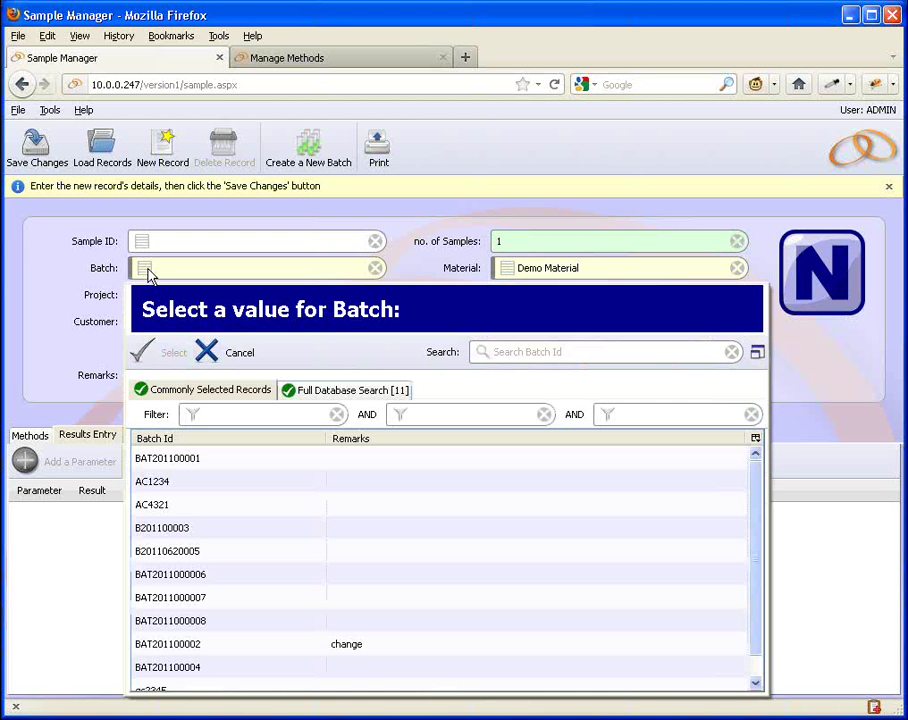
{"action": "left_click", "coordinate": [190, 483]}
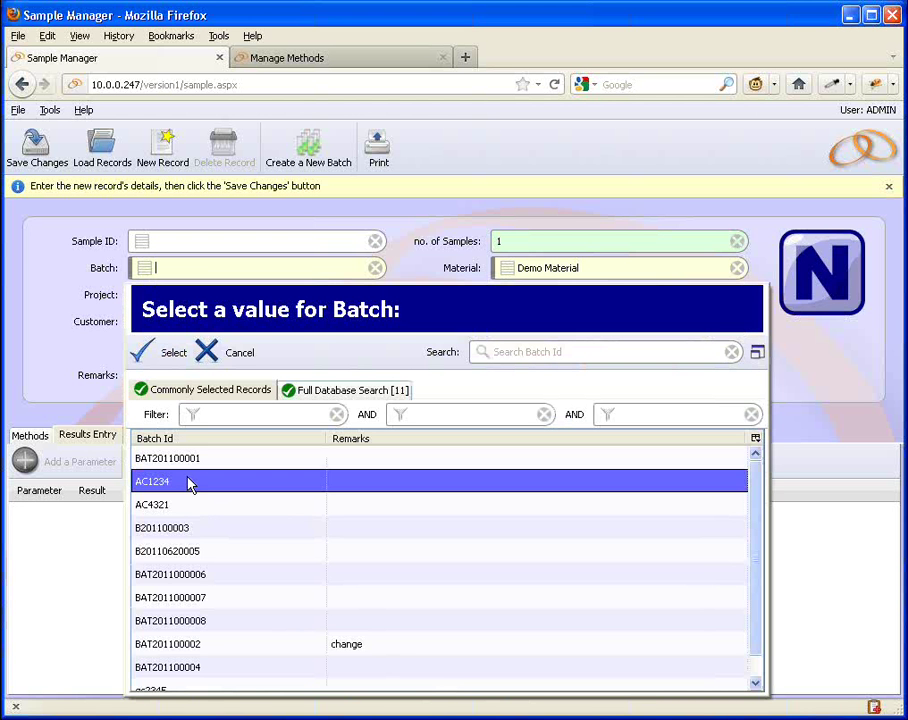
{"action": "left_click", "coordinate": [150, 350]}
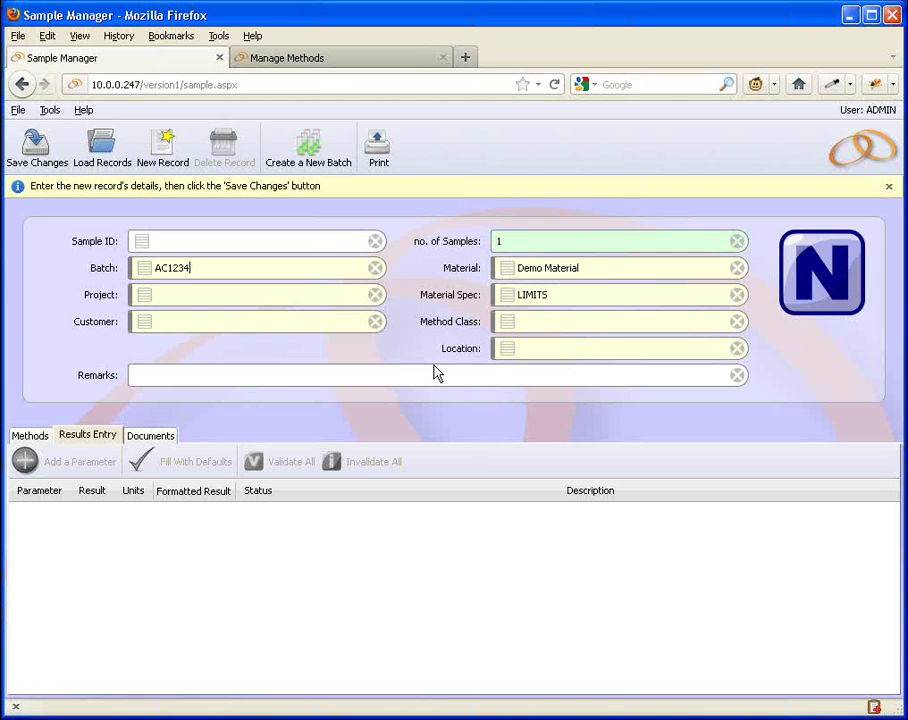
Open lookup value management from the sample's Location lookup and display the values of the STORAGE_LOCATIONS class
{"action": "left_click", "coordinate": [508, 350]}
{"action": "left_click", "coordinate": [507, 349]}
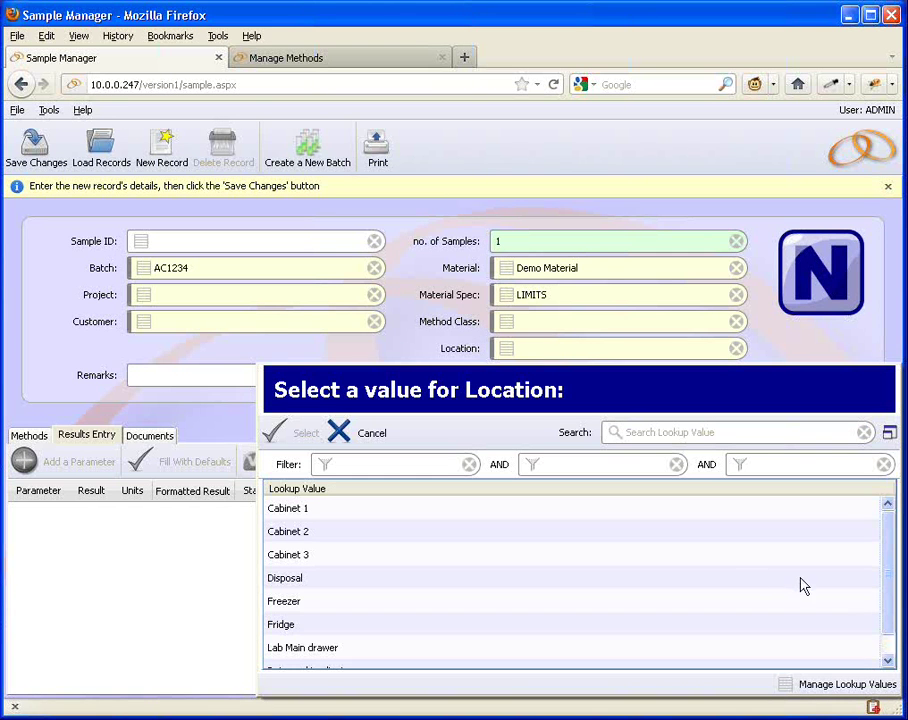
{"action": "mouse_move", "coordinate": [890, 568]}
{"action": "left_mouse_down"}
{"action": "mouse_move", "coordinate": [889, 600]}
{"action": "mouse_move", "coordinate": [888, 578]}
{"action": "left_mouse_up"}
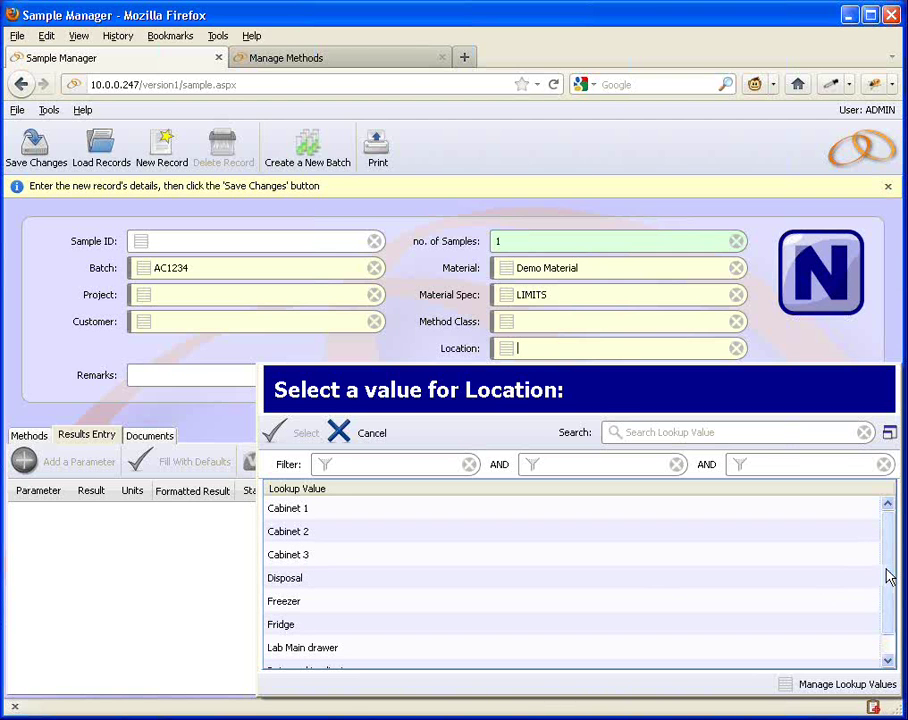
{"action": "left_click_drag", "start_coordinate": [889, 577], "coordinate": [880, 538]}
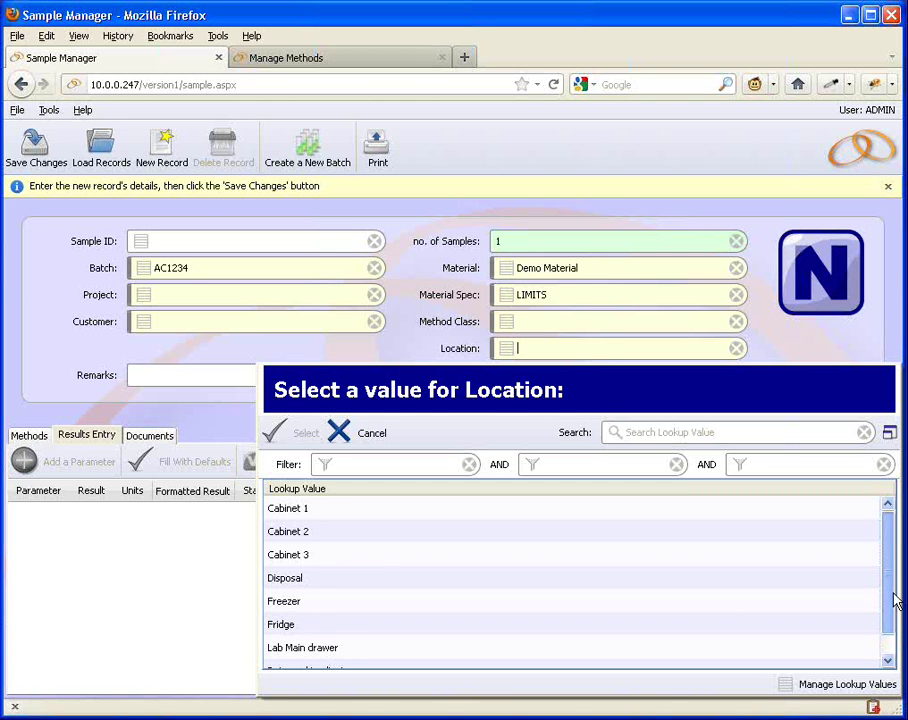
{"action": "left_click_drag", "start_coordinate": [894, 600], "coordinate": [893, 573]}
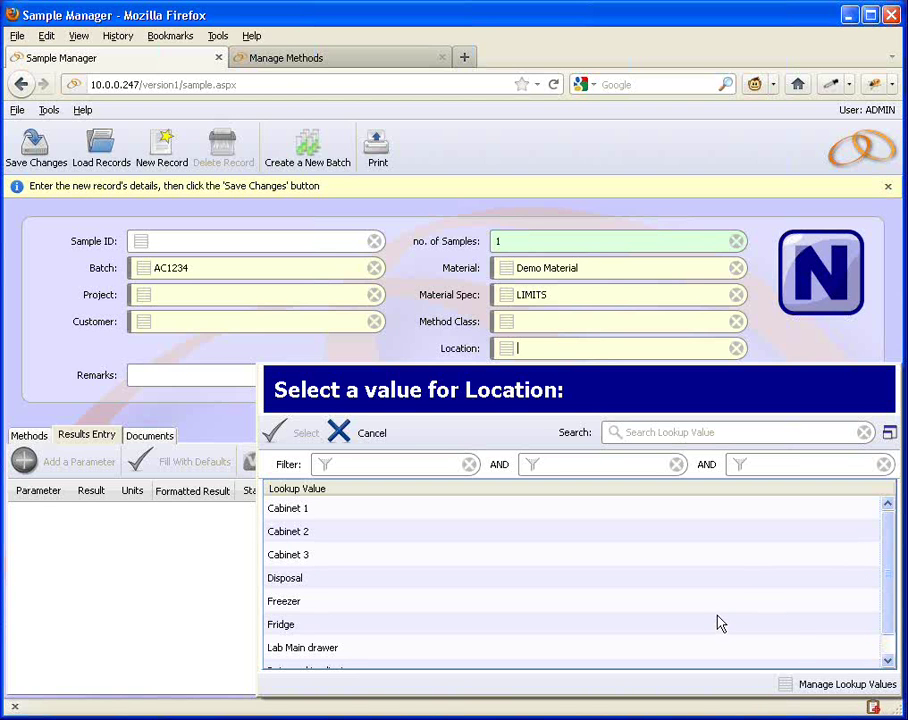
{"action": "left_click", "coordinate": [822, 687]}
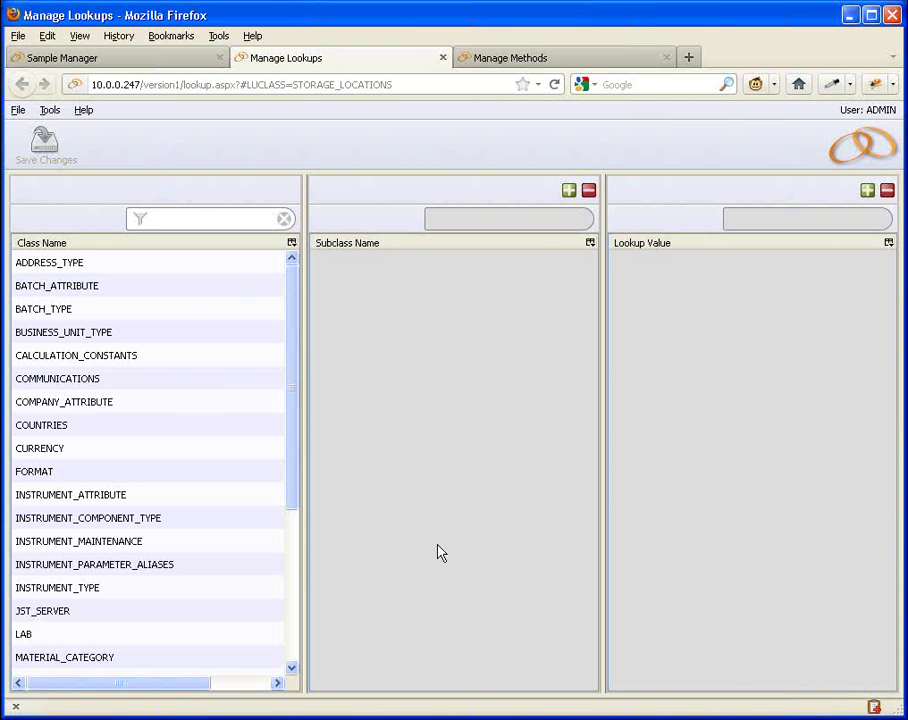
{"action": "left_click", "coordinate": [291, 450]}
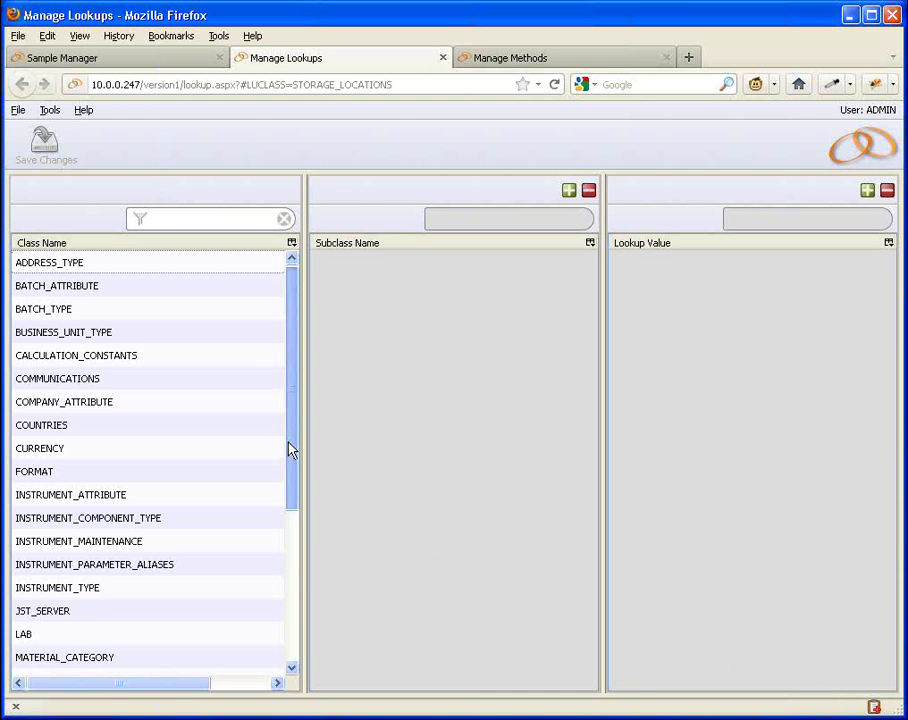
{"action": "left_click_drag", "start_coordinate": [291, 450], "coordinate": [287, 612]}
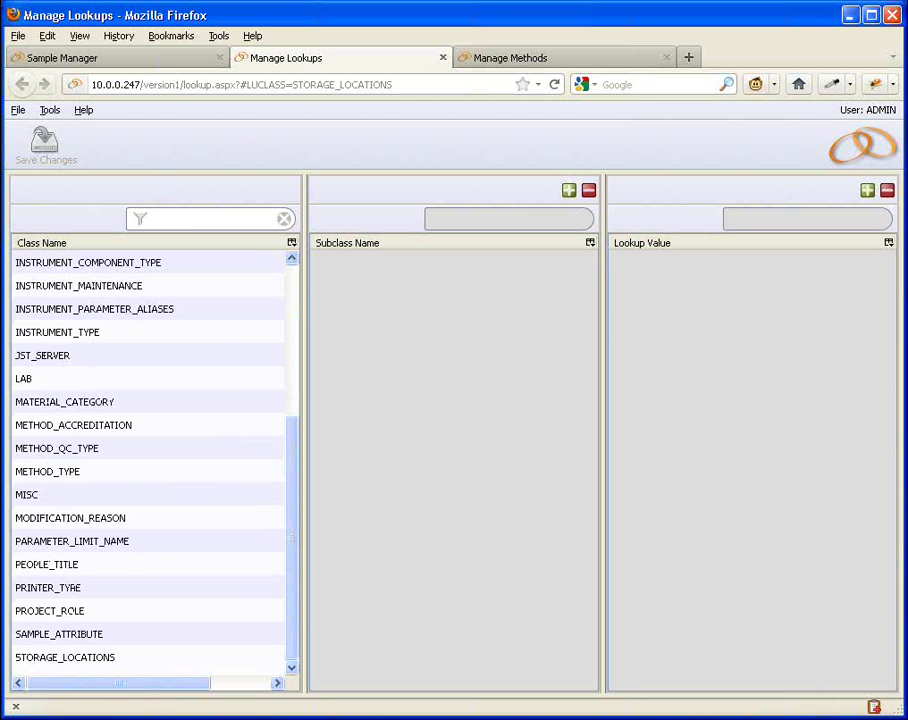
{"action": "left_click", "coordinate": [108, 660]}
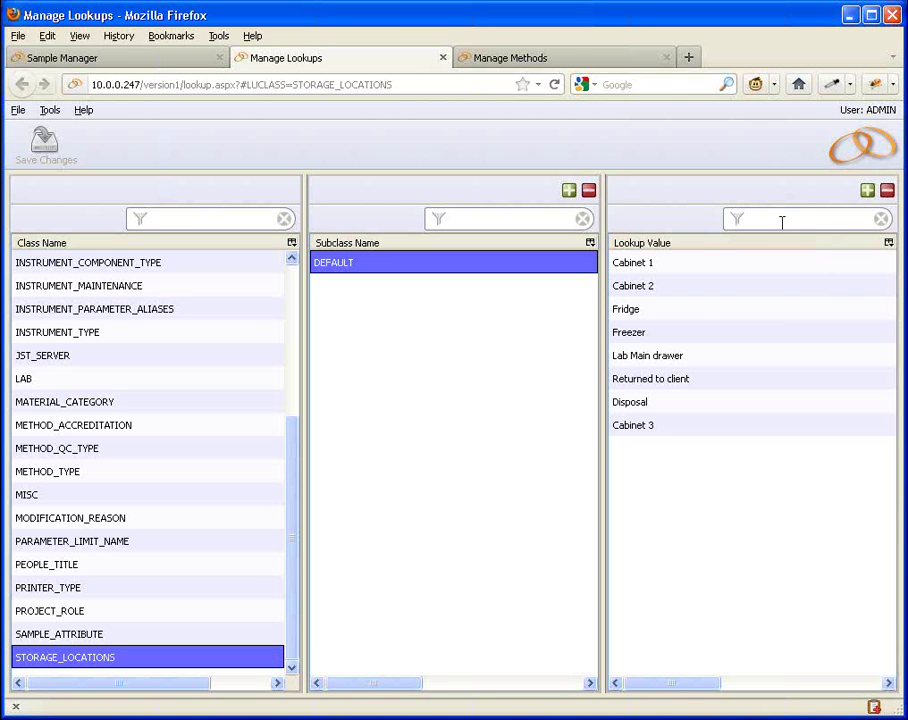
Add a lookup value named Cabinet 4 to the DEFAULT subclass of STORAGE_LOCATIONS and save the changes
{"action": "left_click", "coordinate": [867, 190]}
{"action": "type", "text": "C"}
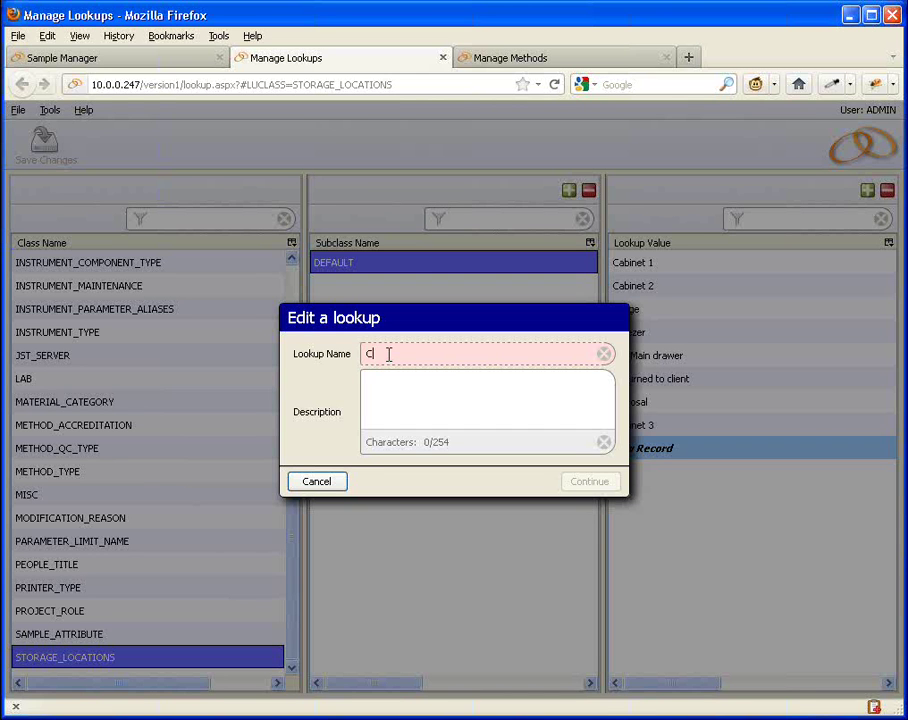
{"action": "type", "text": "abinet"}
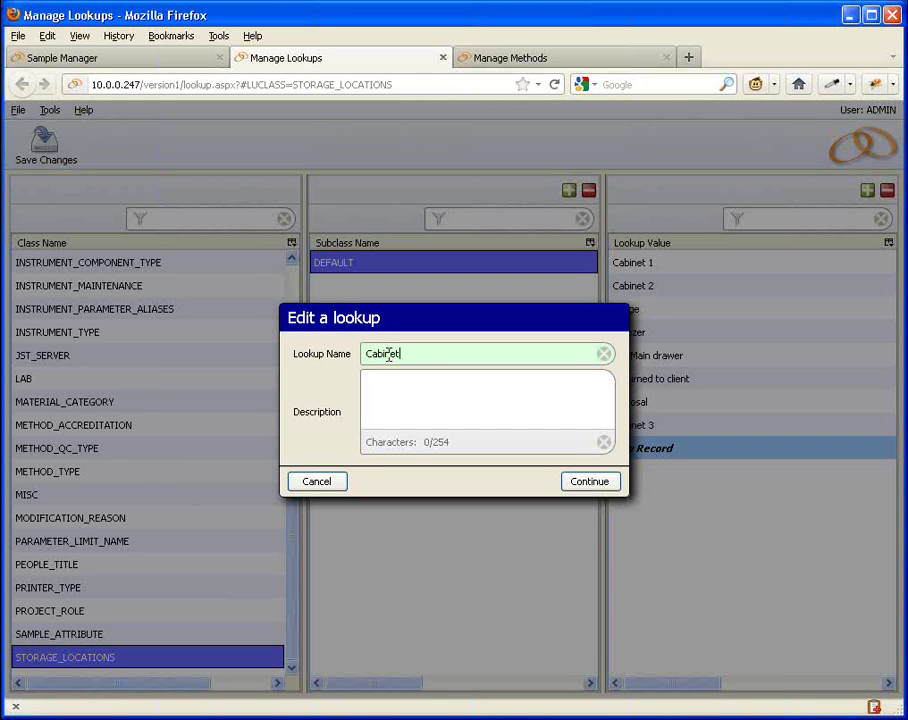
{"action": "type", "text": " 4"}
{"action": "left_click", "coordinate": [589, 481]}
{"action": "left_click", "coordinate": [44, 143]}
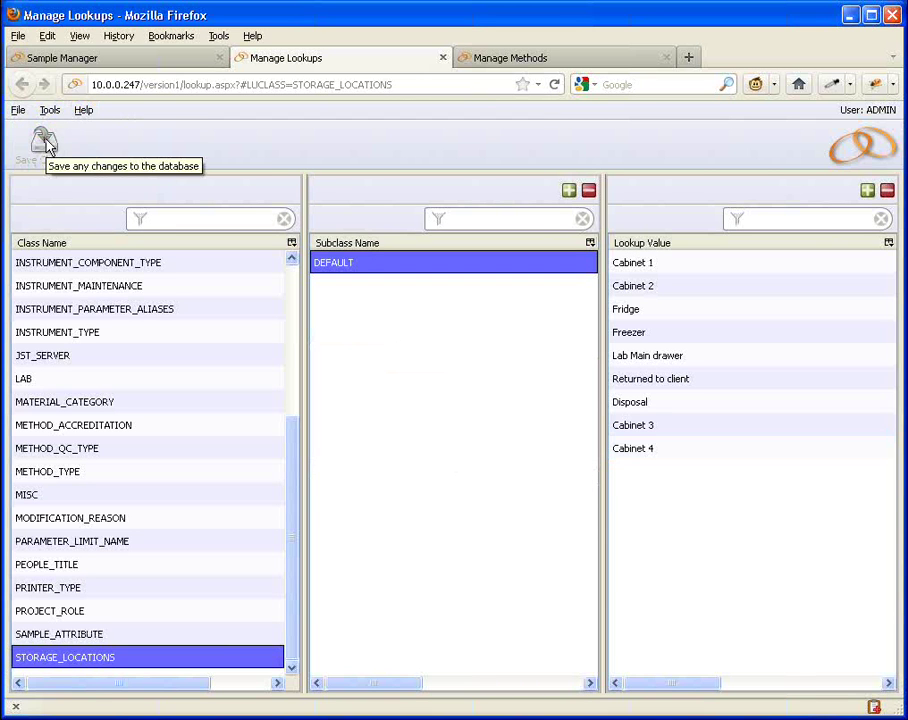
Return to the new sample record in Sample Manager and set its location to Cabinet 4
{"action": "left_click", "coordinate": [84, 64]}
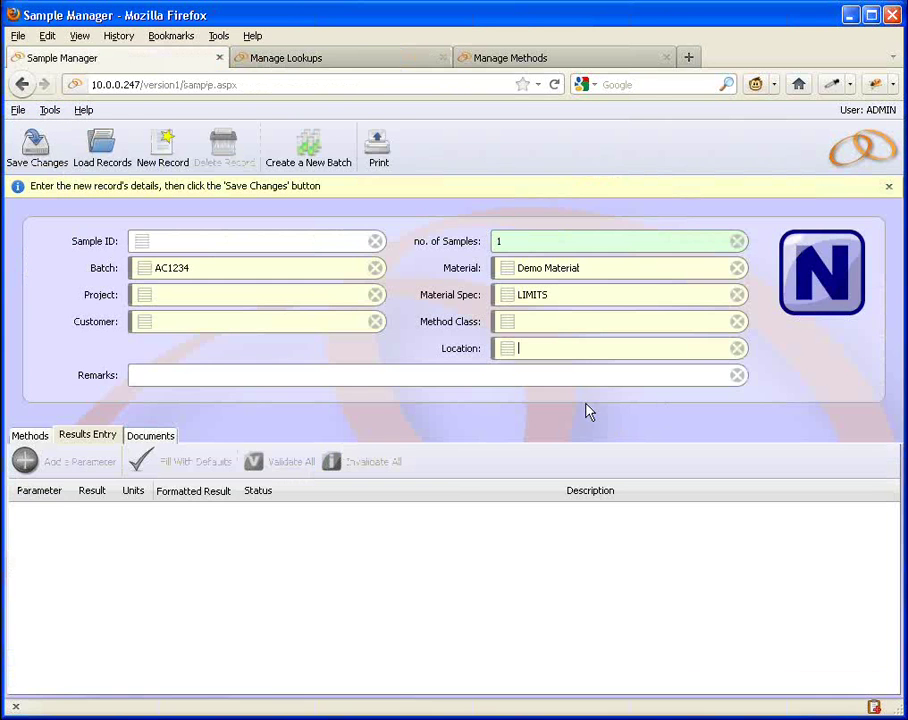
{"action": "left_click", "coordinate": [508, 349]}
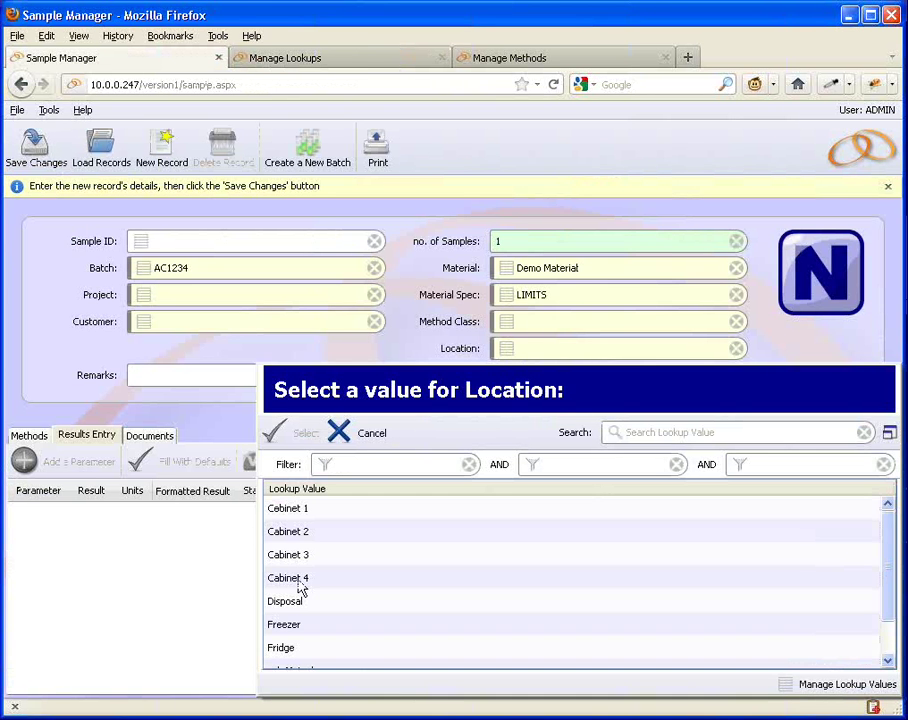
{"action": "left_click", "coordinate": [300, 586]}
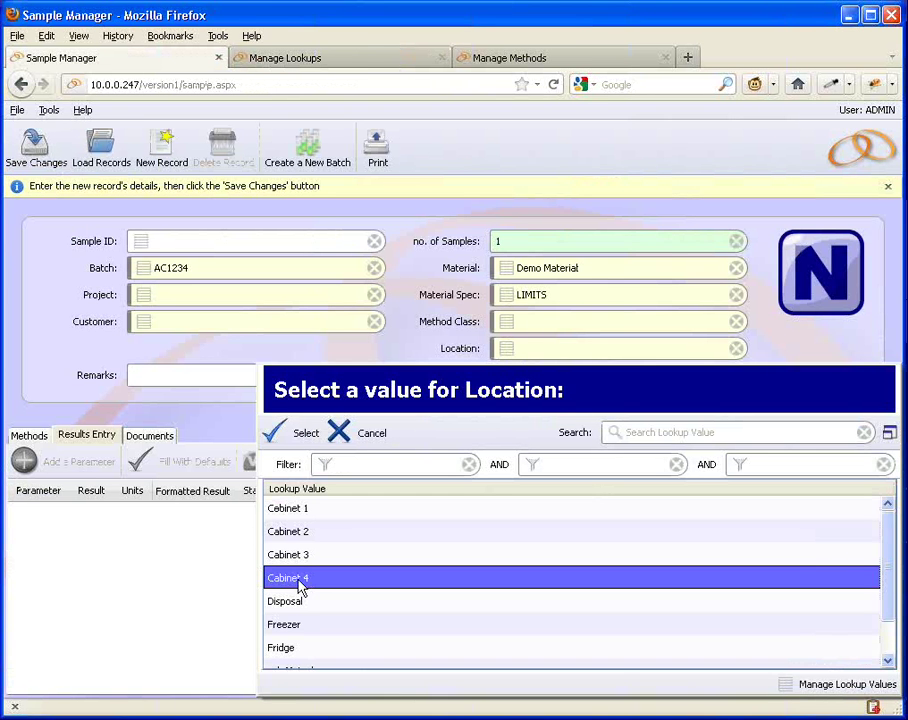
{"action": "left_click", "coordinate": [305, 433]}
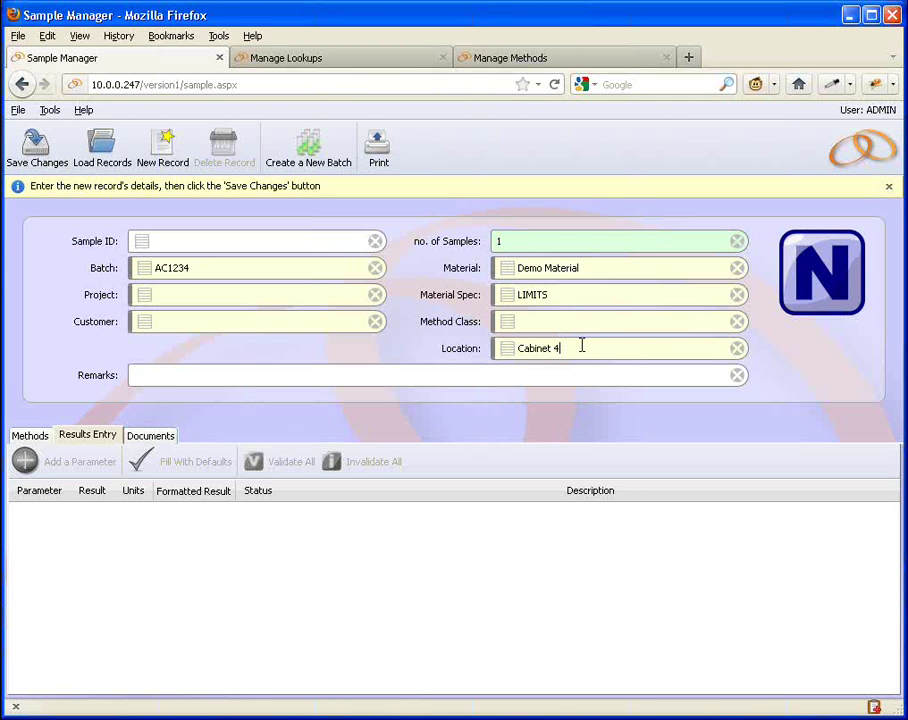
Clear the sample's location and choose Cabinet 4 for it again
{"action": "left_click", "coordinate": [738, 347]}
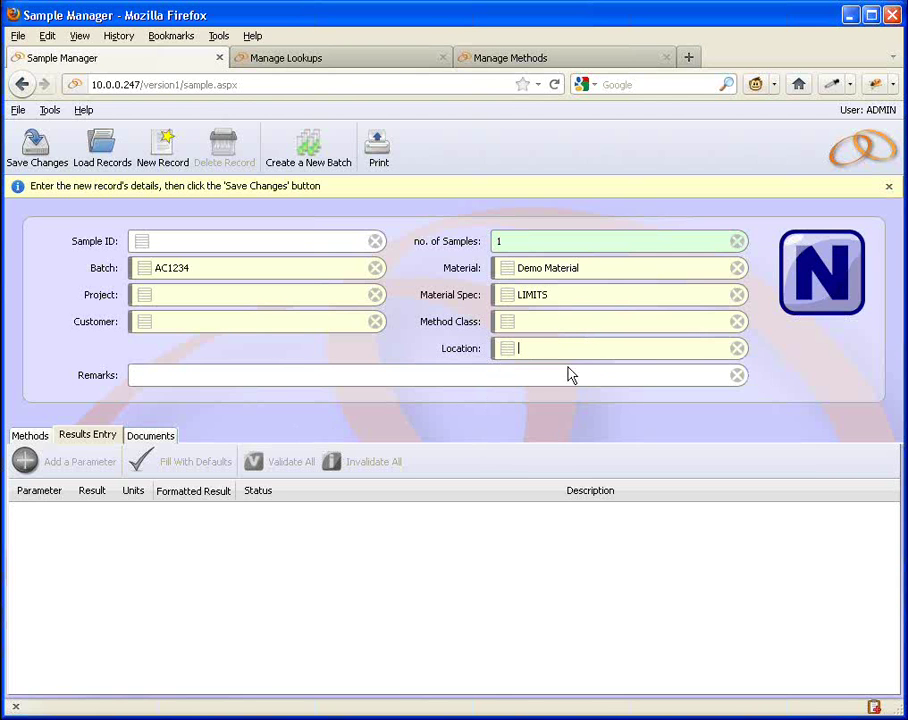
{"action": "left_click", "coordinate": [507, 350]}
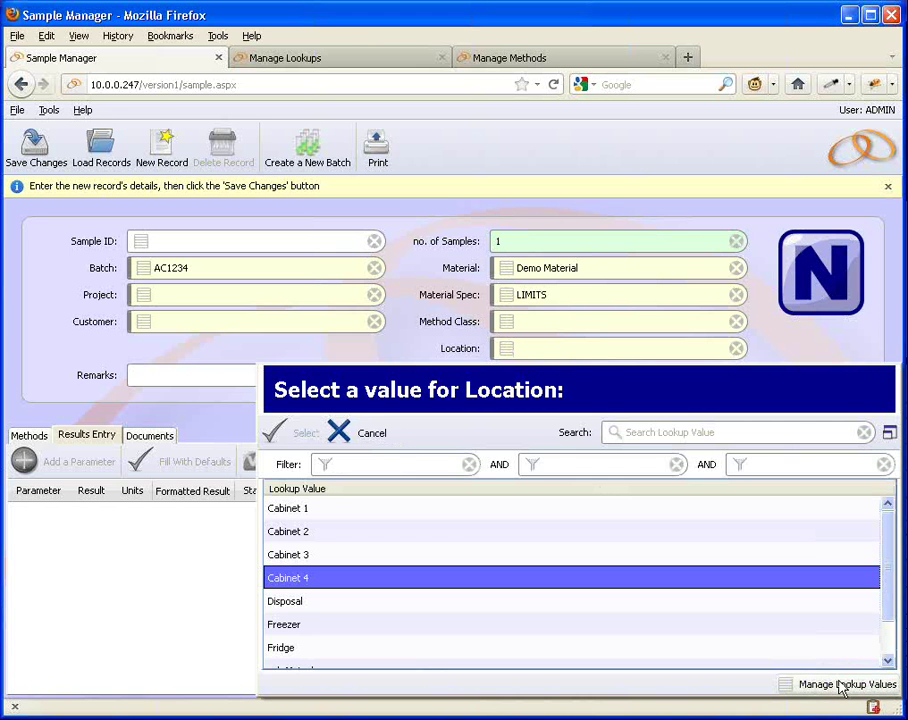
{"action": "double_click", "coordinate": [278, 578]}
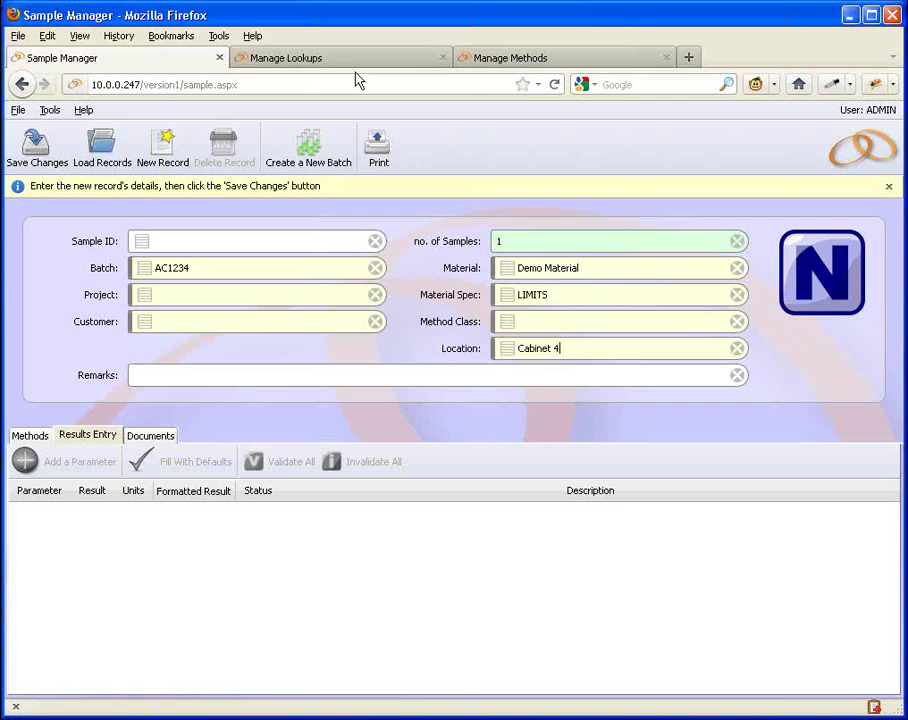
Delete Cabinet 1 from the STORAGE_LOCATIONS lookup values in Manage Lookups and save the changes
{"action": "left_click", "coordinate": [348, 62]}
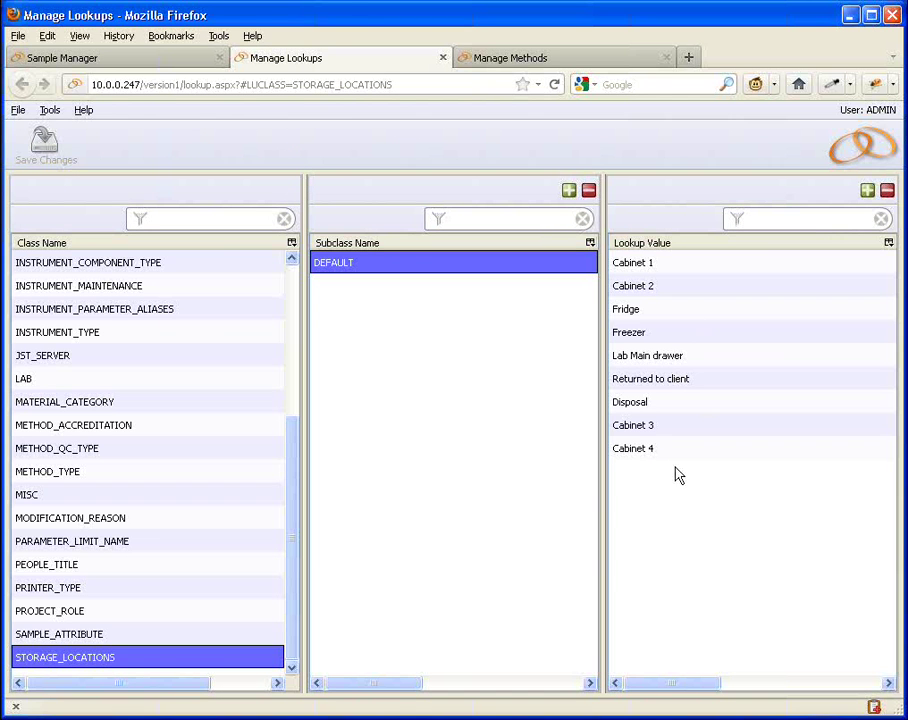
{"action": "left_click", "coordinate": [632, 266]}
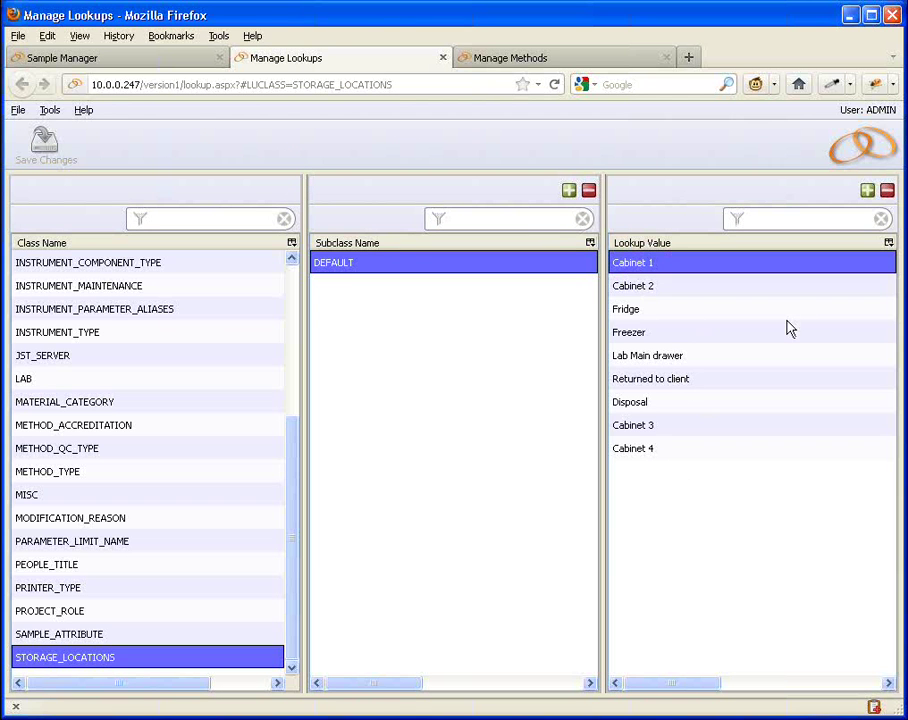
{"action": "left_click", "coordinate": [886, 191]}
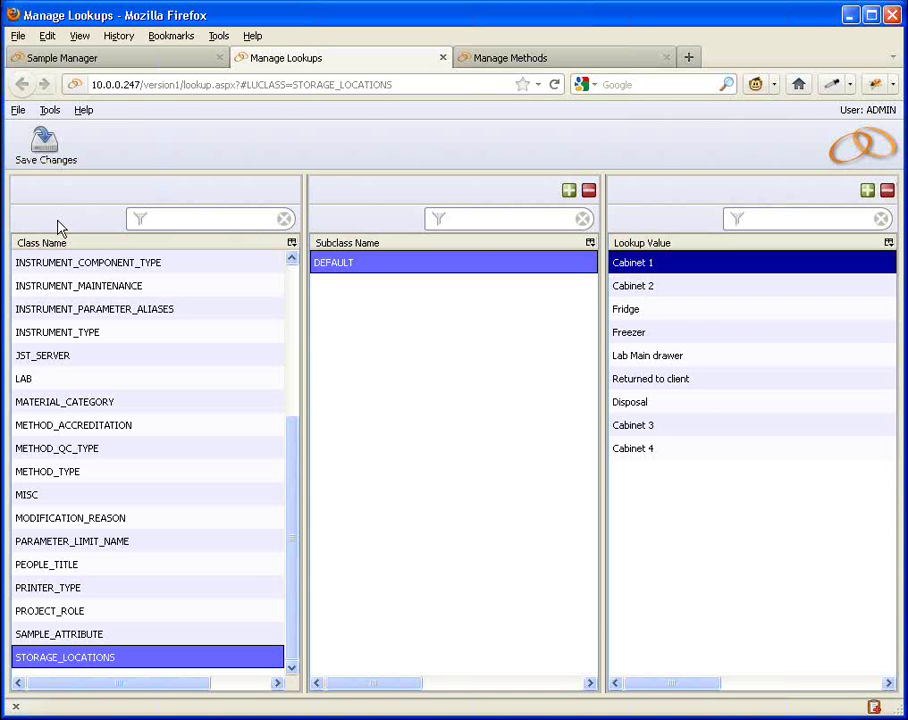
{"action": "left_click", "coordinate": [38, 150]}
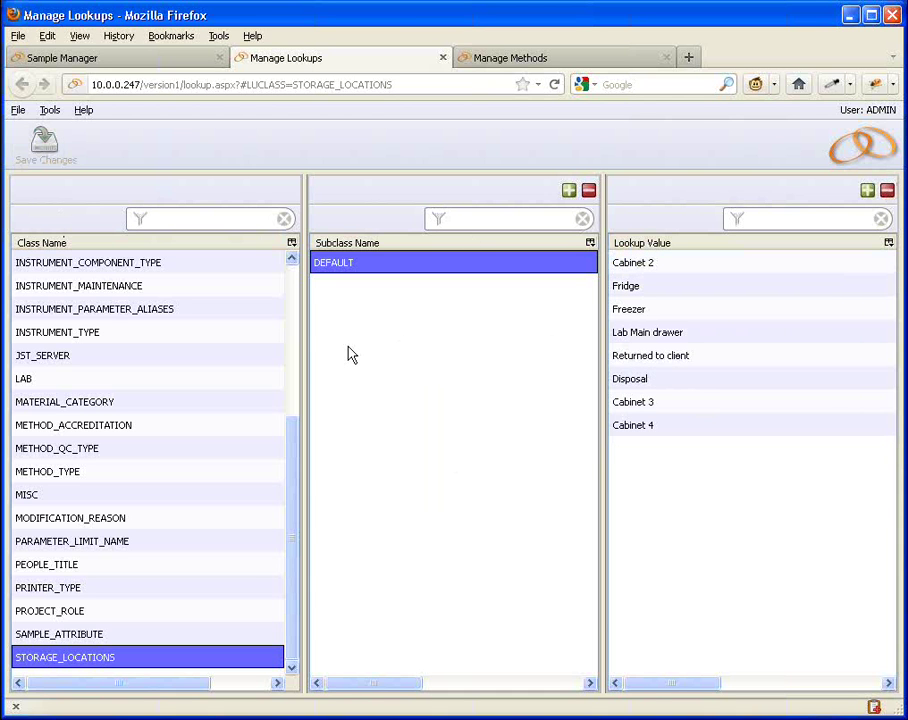
Check the available Location values for the sample in Sample Manager, then close the list without choosing one
{"action": "left_click", "coordinate": [97, 61]}
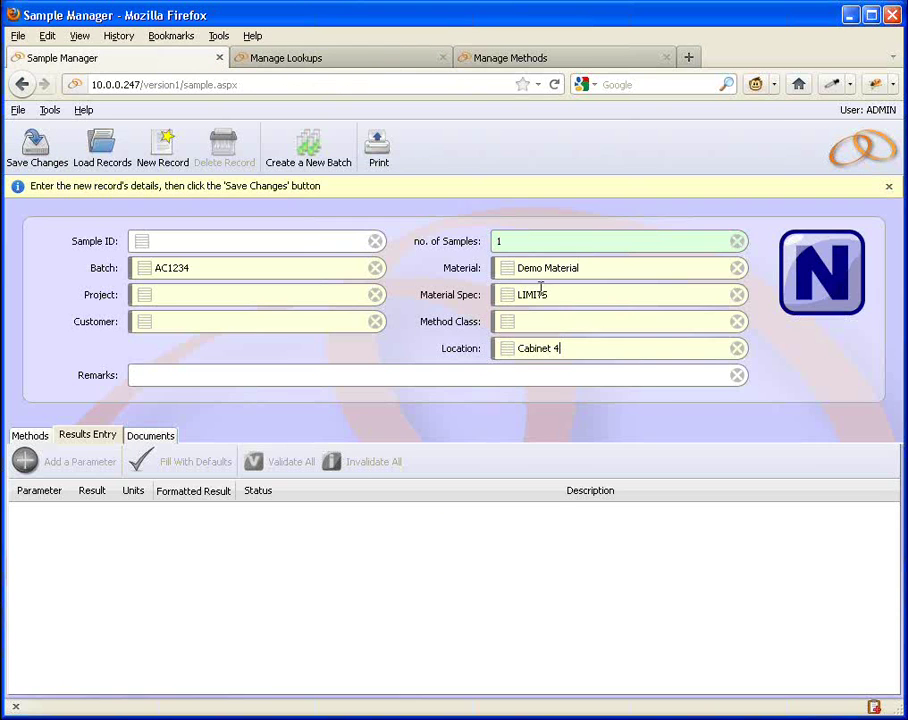
{"action": "left_click", "coordinate": [506, 353]}
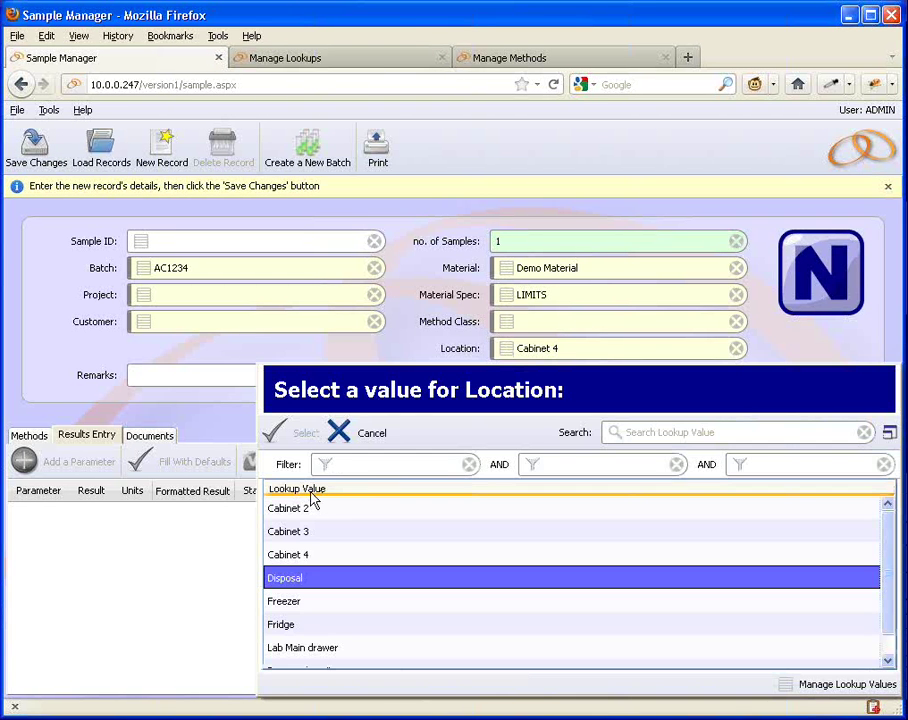
{"action": "left_click", "coordinate": [345, 440]}
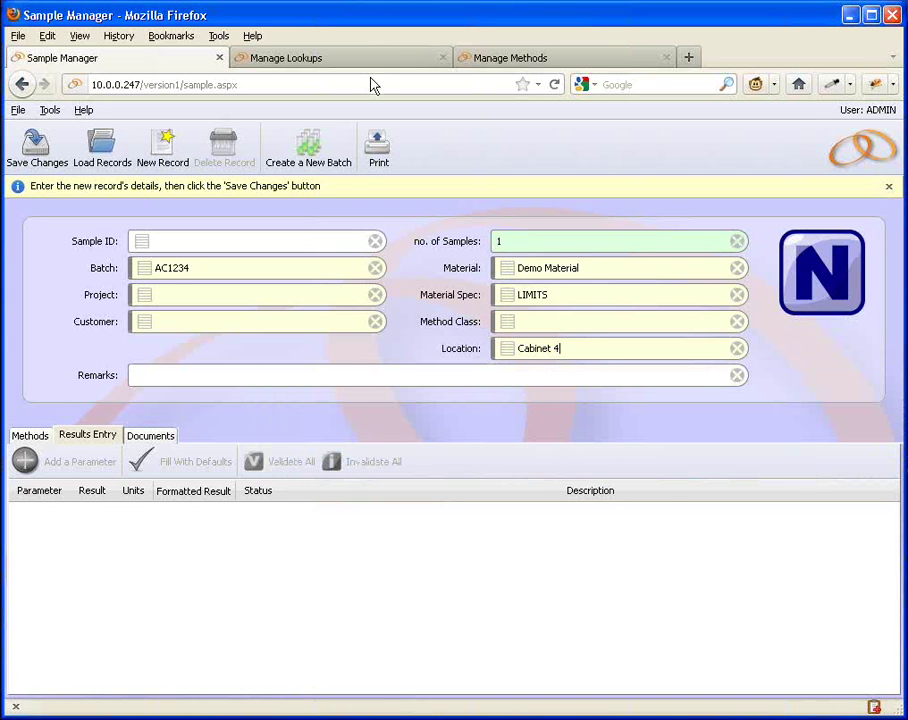
Close the Manage Lookups tab and save the new sample record in Sample Manager, keeping its entered details
{"action": "left_click", "coordinate": [443, 59]}
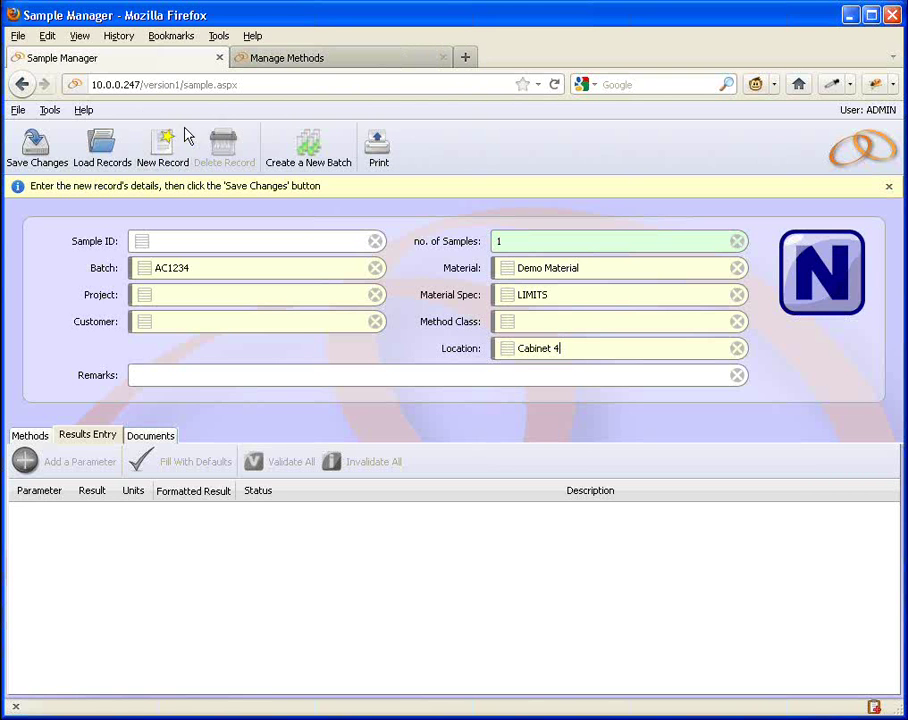
{"action": "left_click", "coordinate": [857, 153]}
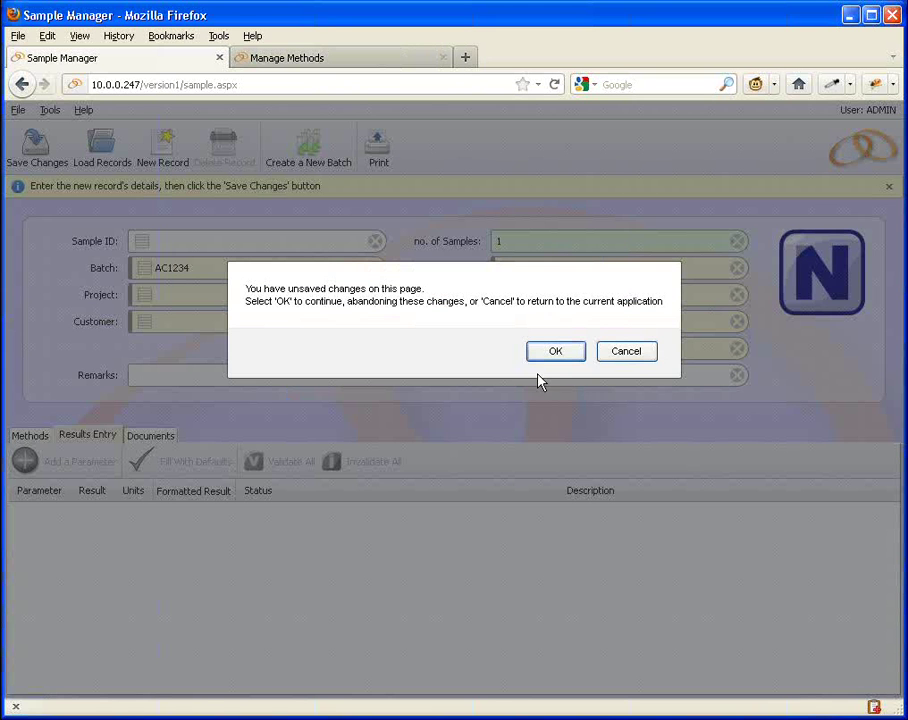
{"action": "left_click", "coordinate": [617, 356]}
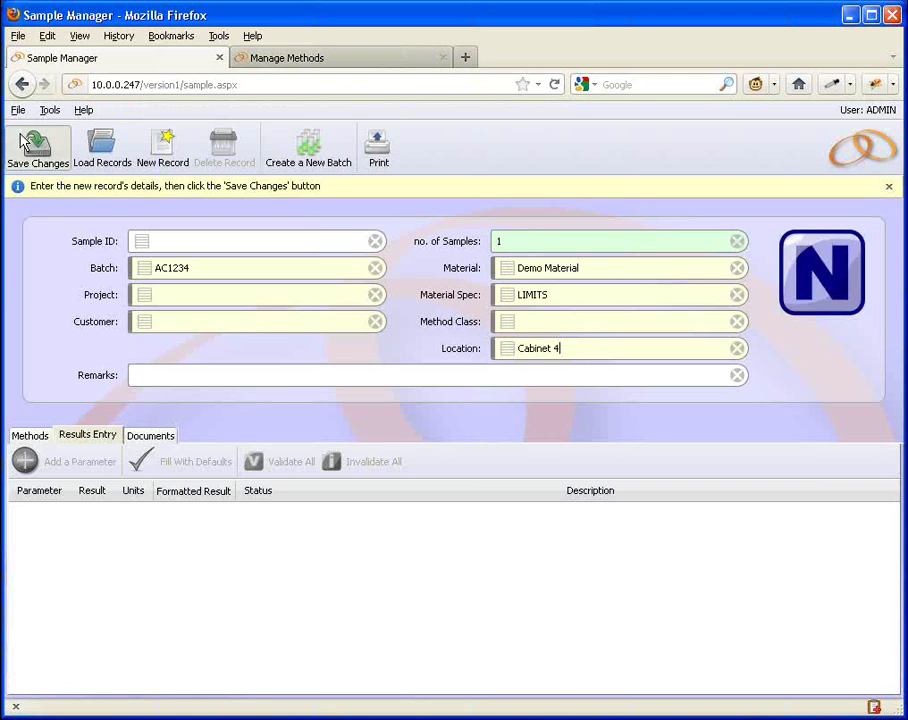
{"action": "left_click", "coordinate": [40, 148]}
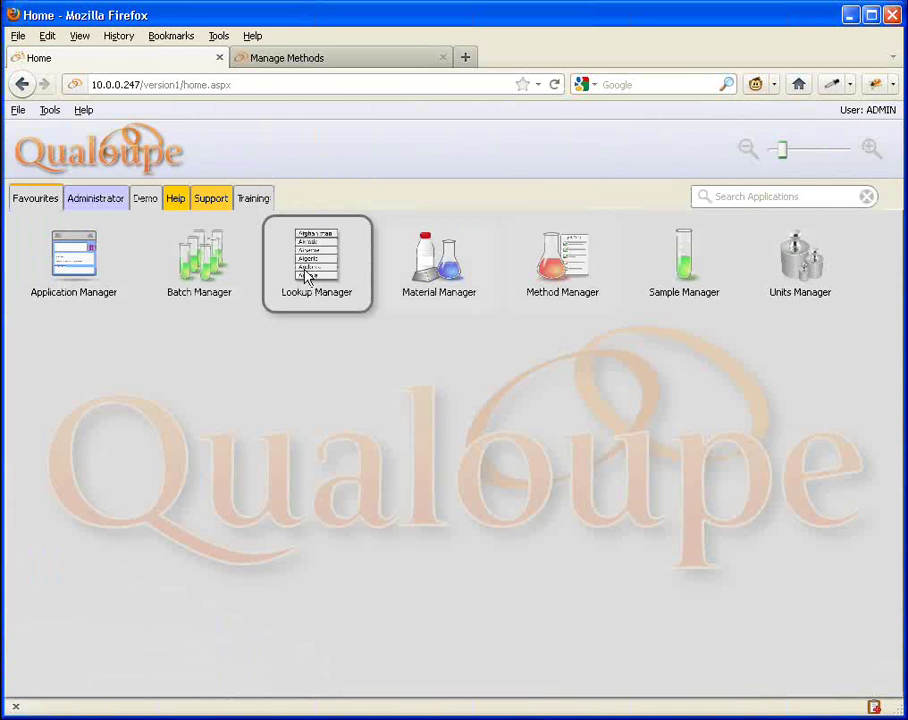
Open Lookup Manager from the home page and look through its lookup classes
{"action": "left_click", "coordinate": [307, 277]}
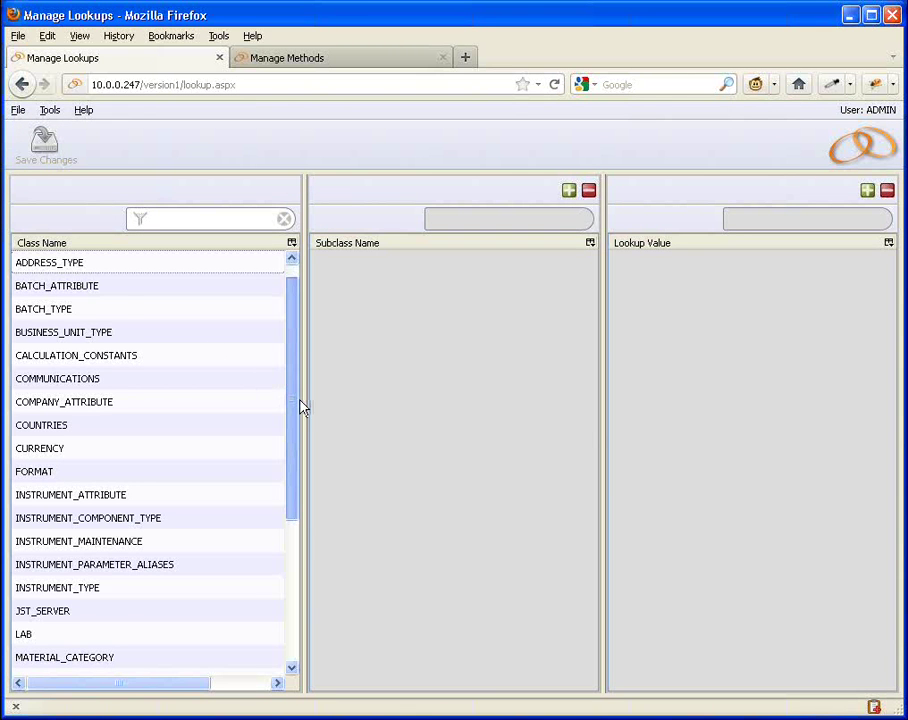
{"action": "left_click_drag", "start_coordinate": [300, 405], "coordinate": [294, 328]}
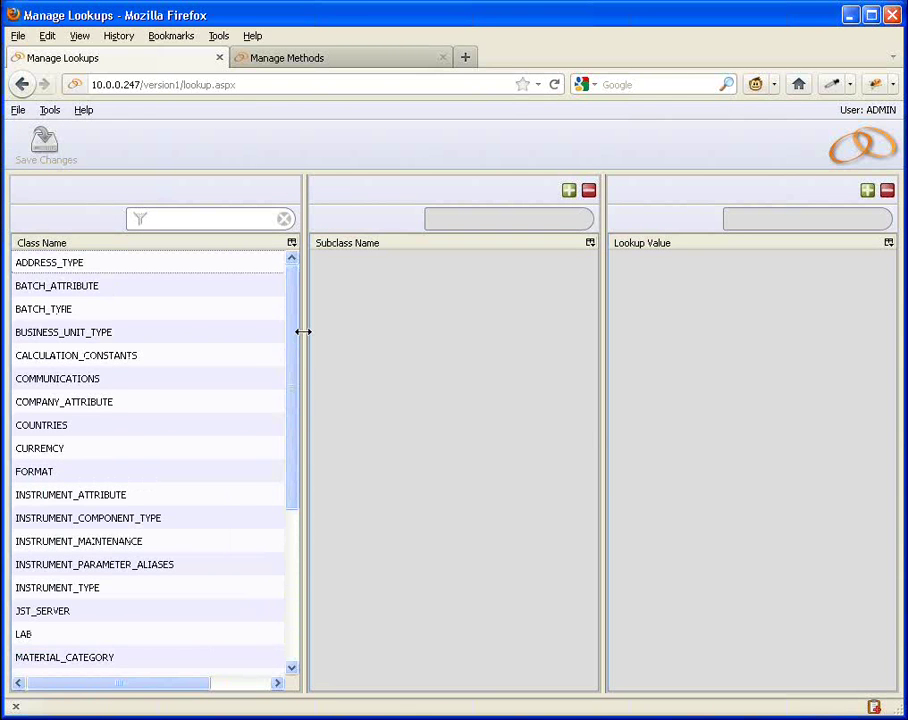
Load the method record "duplicate method" in Manage Methods and display the limits of its Numeric parameter
{"action": "left_click", "coordinate": [360, 68]}
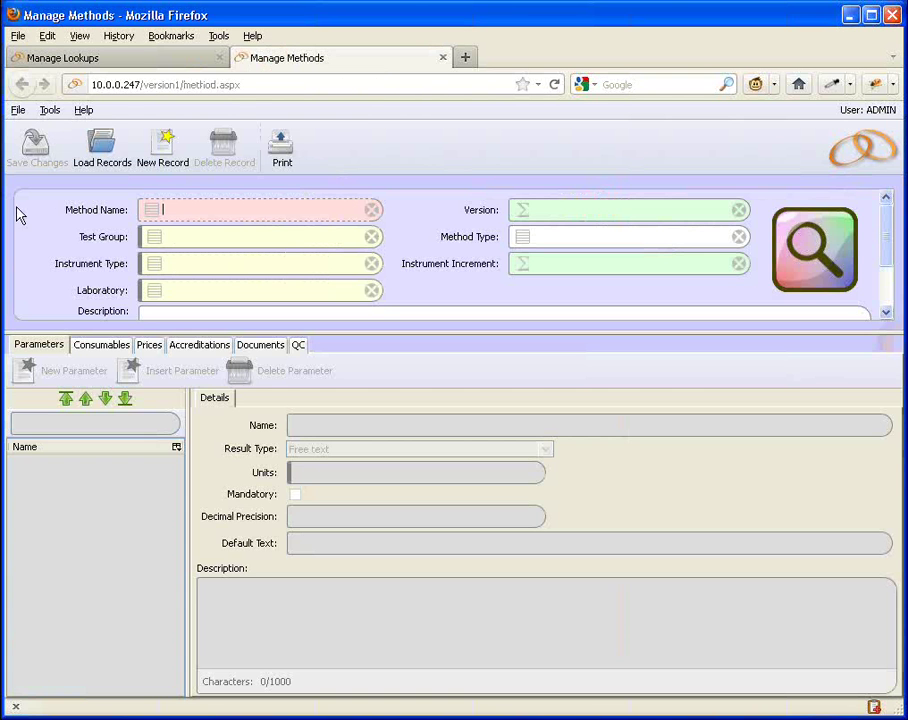
{"action": "left_click", "coordinate": [105, 153]}
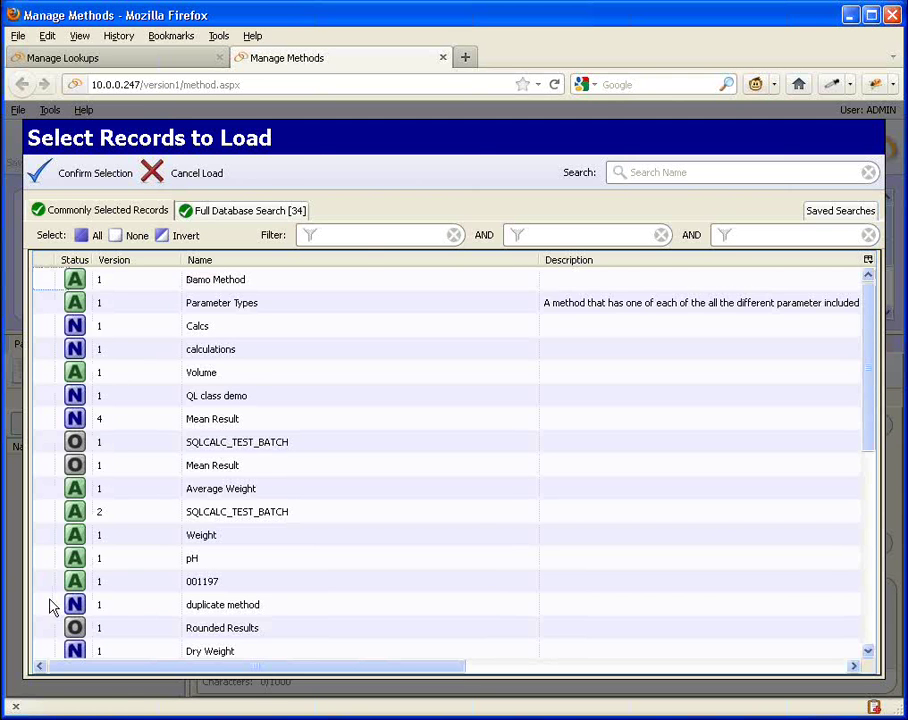
{"action": "double_click", "coordinate": [53, 607]}
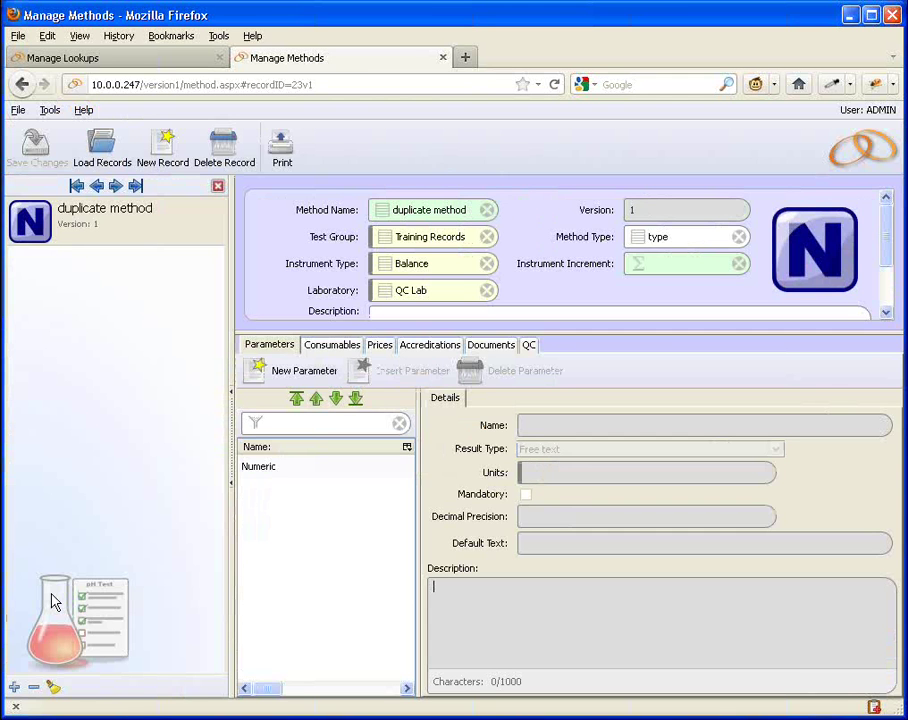
{"action": "left_click", "coordinate": [278, 474]}
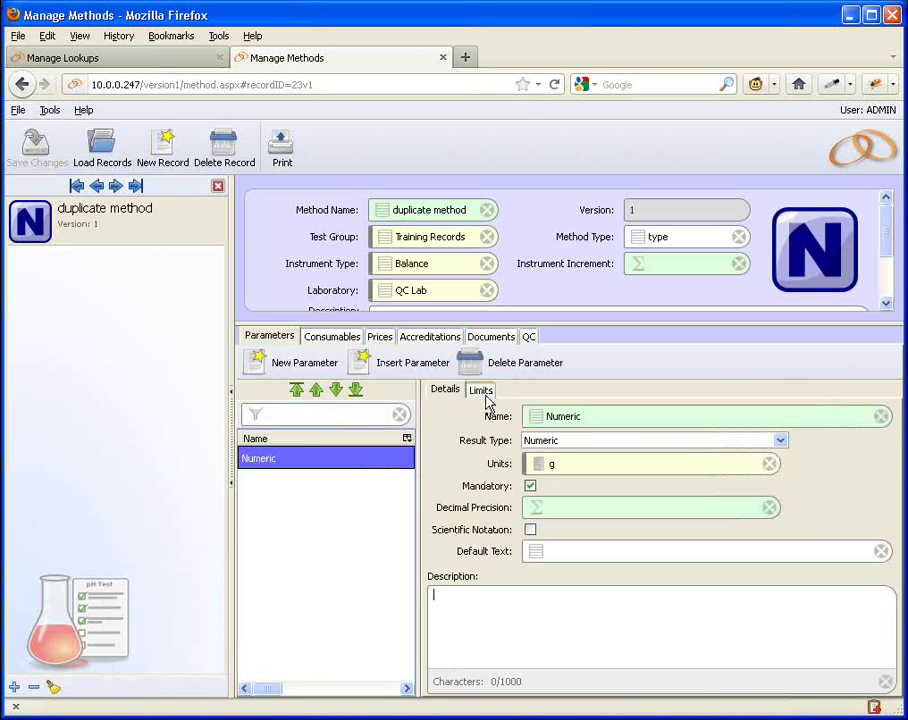
{"action": "left_click", "coordinate": [484, 392]}
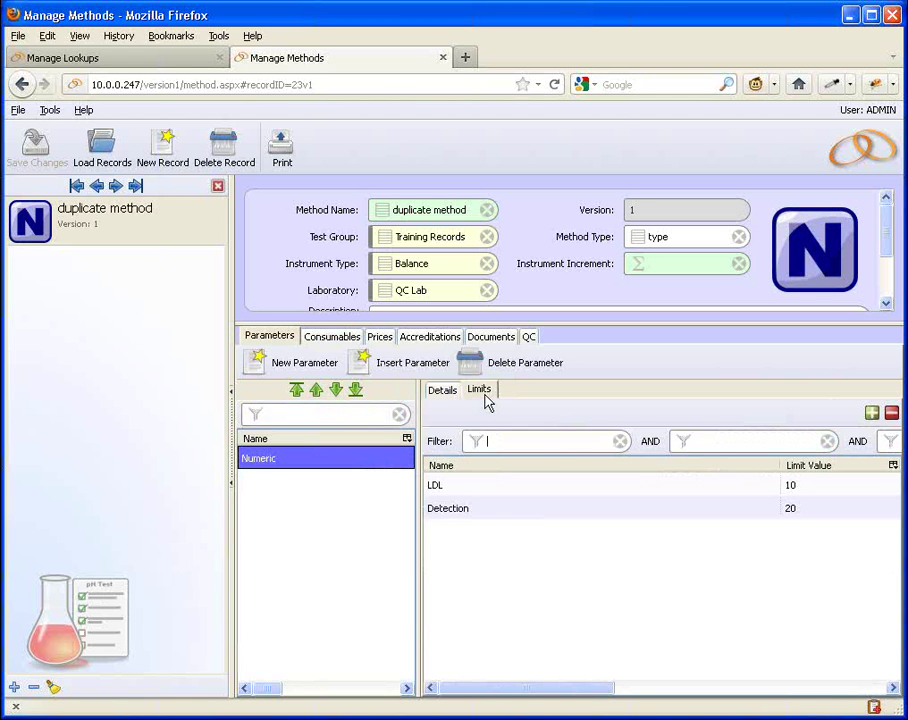
{"action": "left_click", "coordinate": [218, 188]}
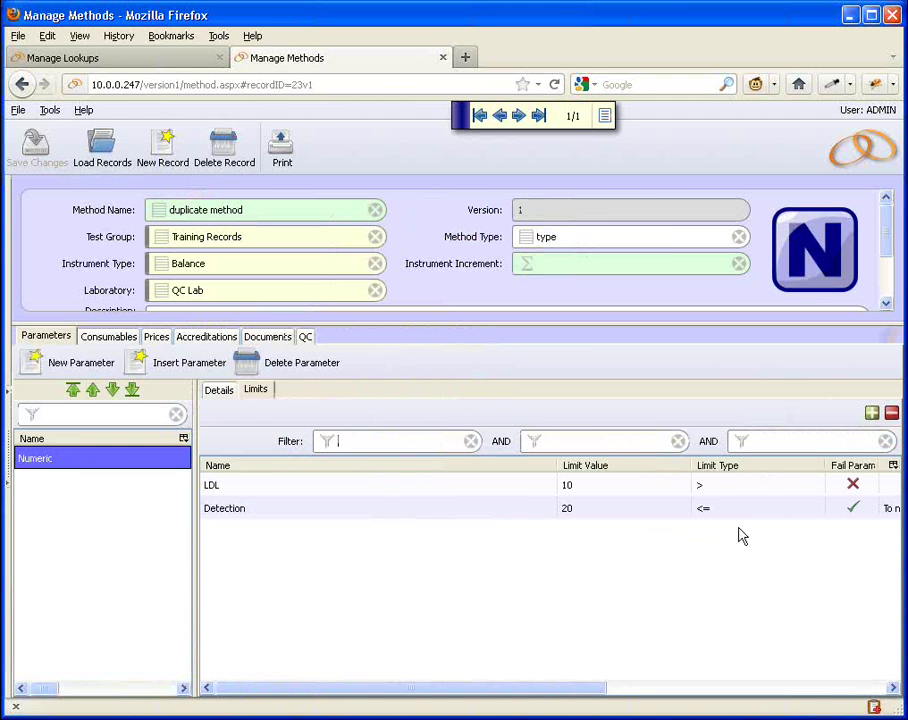
Start a new limit for the Numeric parameter to review the available Name values, then cancel it
{"action": "left_click", "coordinate": [872, 414]}
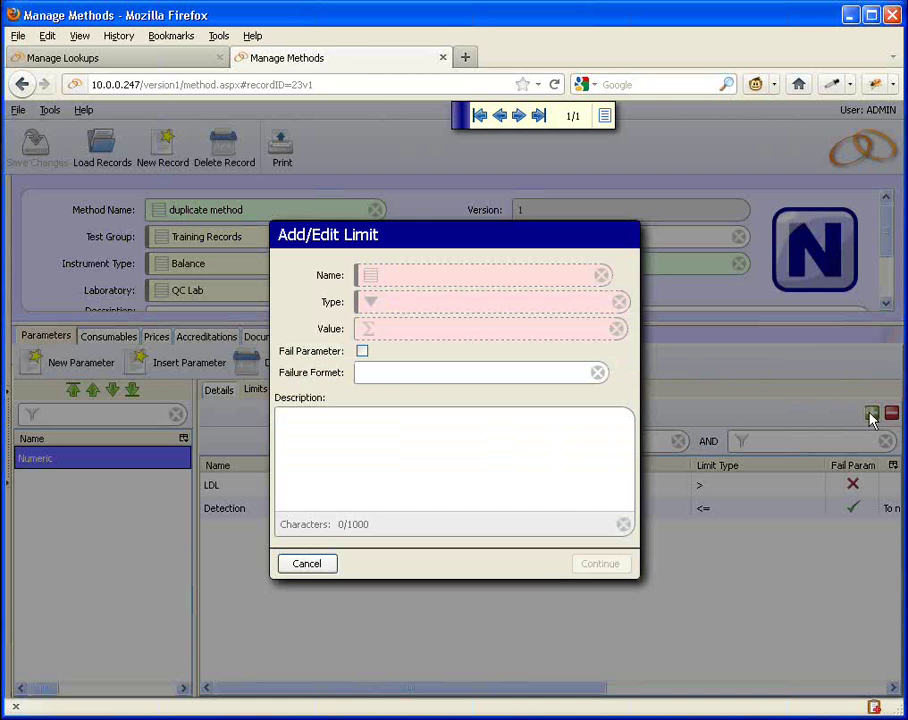
{"action": "left_click", "coordinate": [372, 279]}
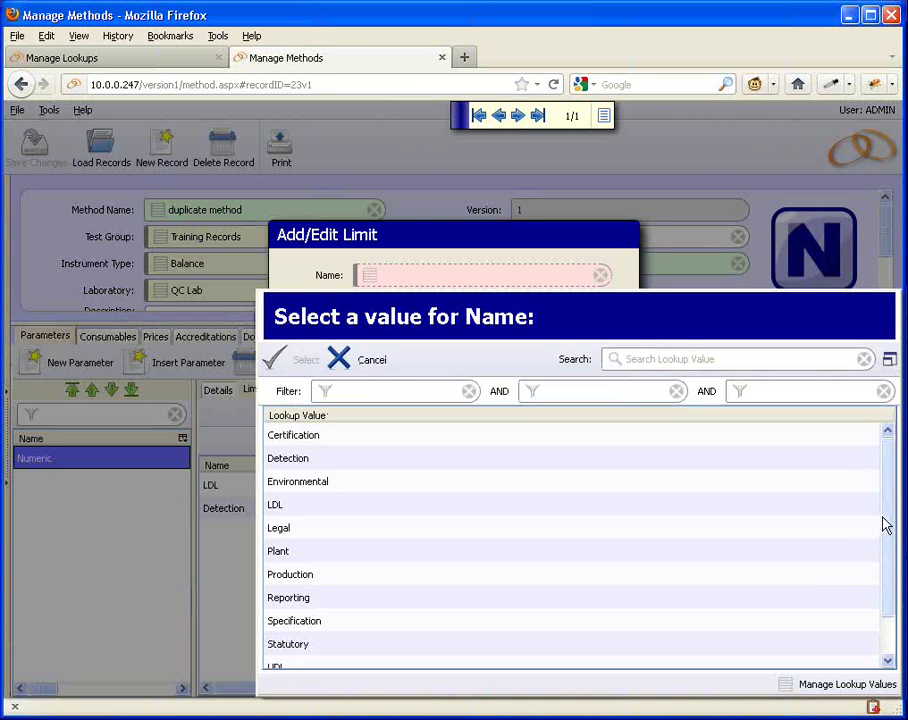
{"action": "left_click_drag", "start_coordinate": [894, 514], "coordinate": [882, 484]}
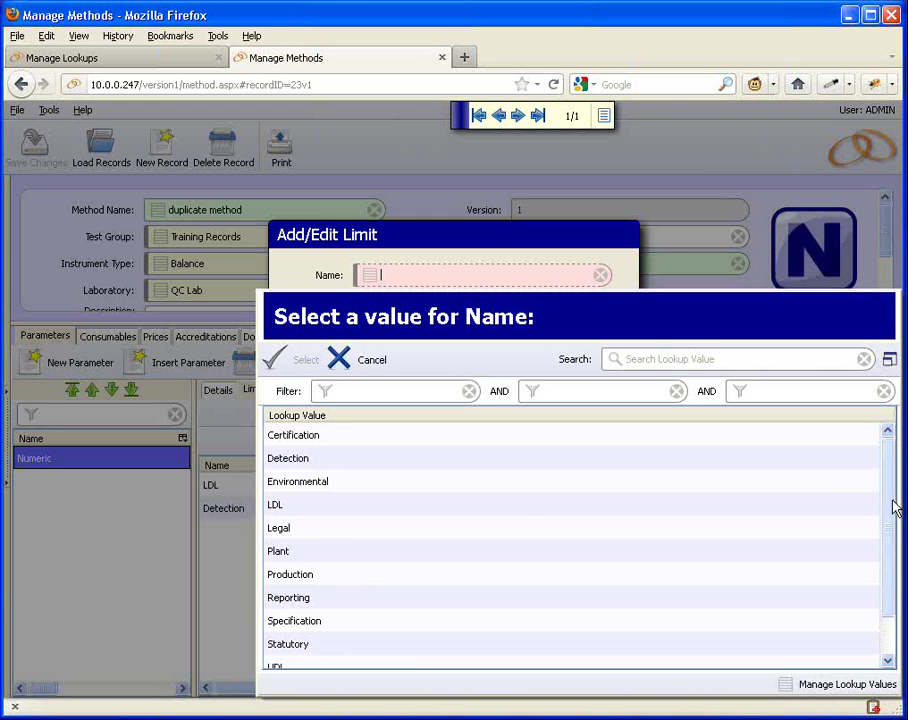
{"action": "scroll", "coordinate": [896, 507], "scroll_direction": "down", "scroll_amount": 2}
{"action": "left_click", "coordinate": [344, 360]}
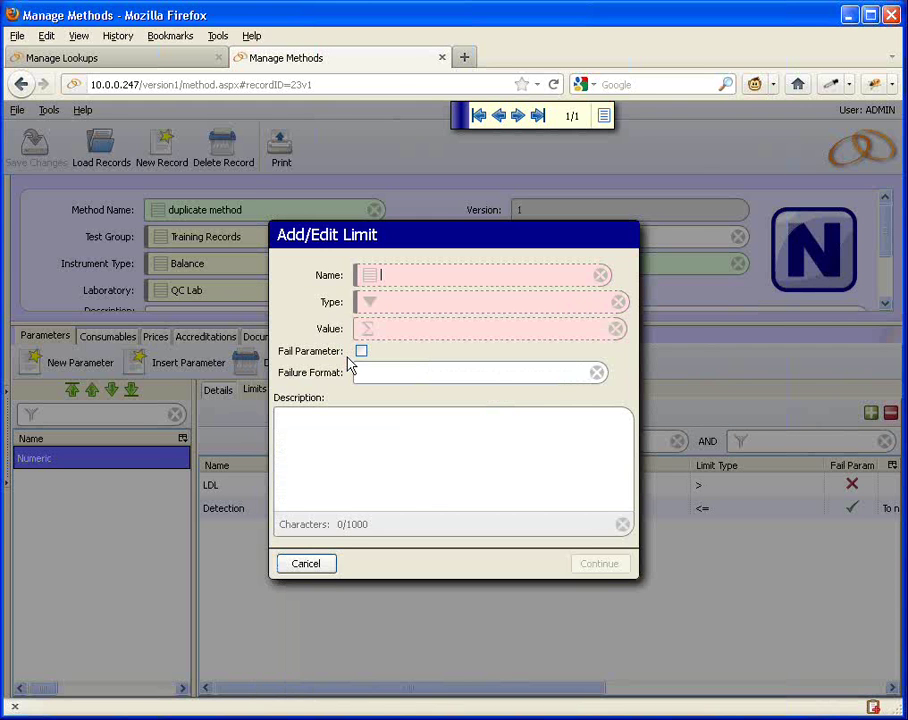
{"action": "left_click", "coordinate": [307, 564]}
Return to Manage Lookups and select the lookup class used for parameter limit names, PARAMETER_LIMIT_NAME
{"action": "left_click", "coordinate": [63, 58]}
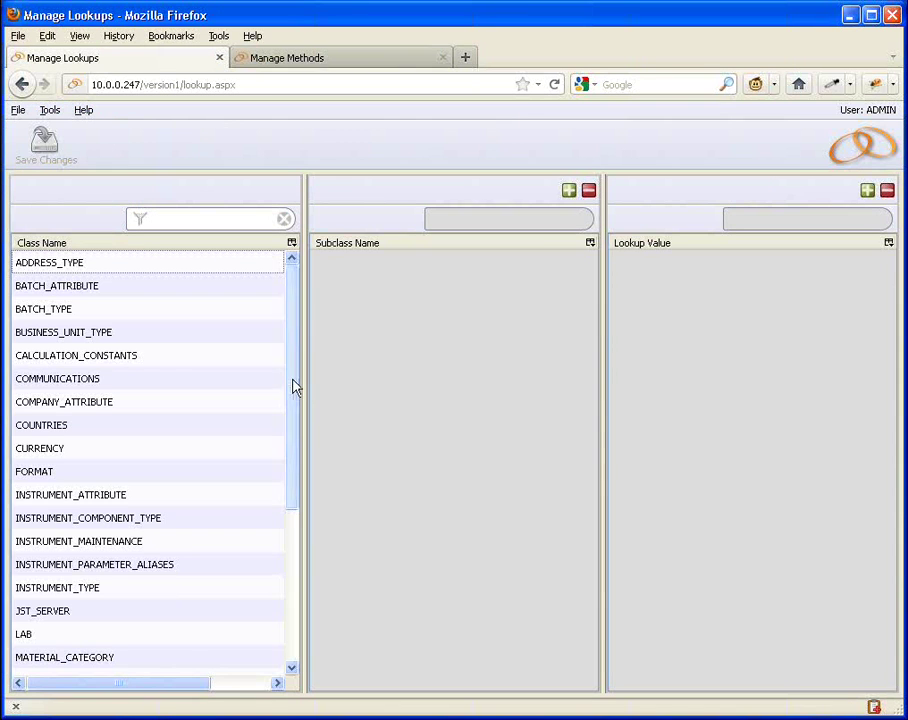
{"action": "left_click_drag", "start_coordinate": [296, 386], "coordinate": [296, 560]}
{"action": "left_click", "coordinate": [67, 546]}
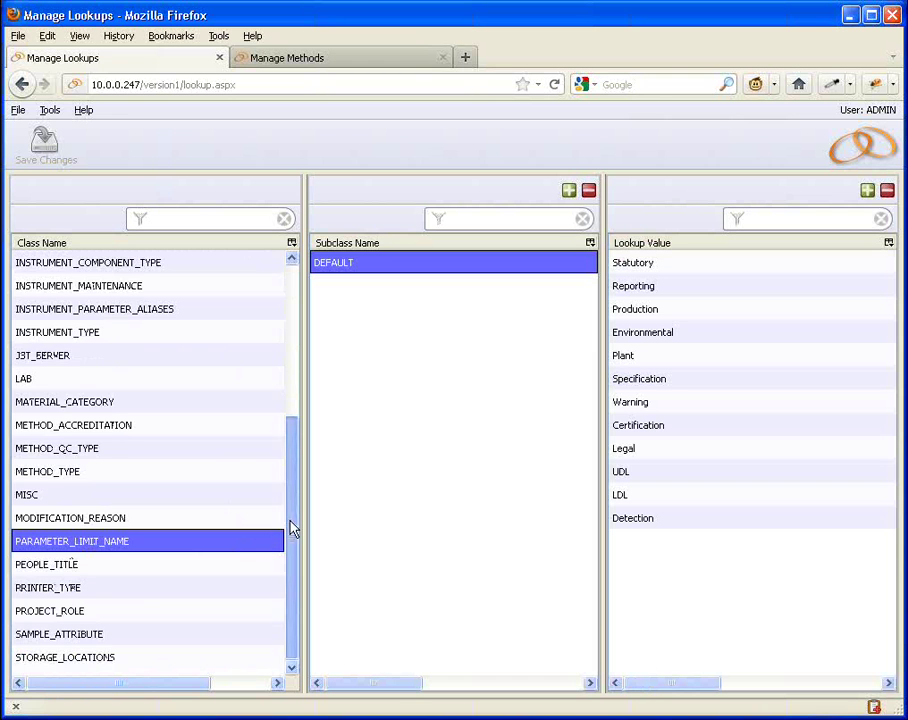
Filter the lookup classes by "limit" and select PARAMETER_LIMIT_NAME from the filtered classes
{"action": "left_click_drag", "start_coordinate": [291, 529], "coordinate": [329, 291]}
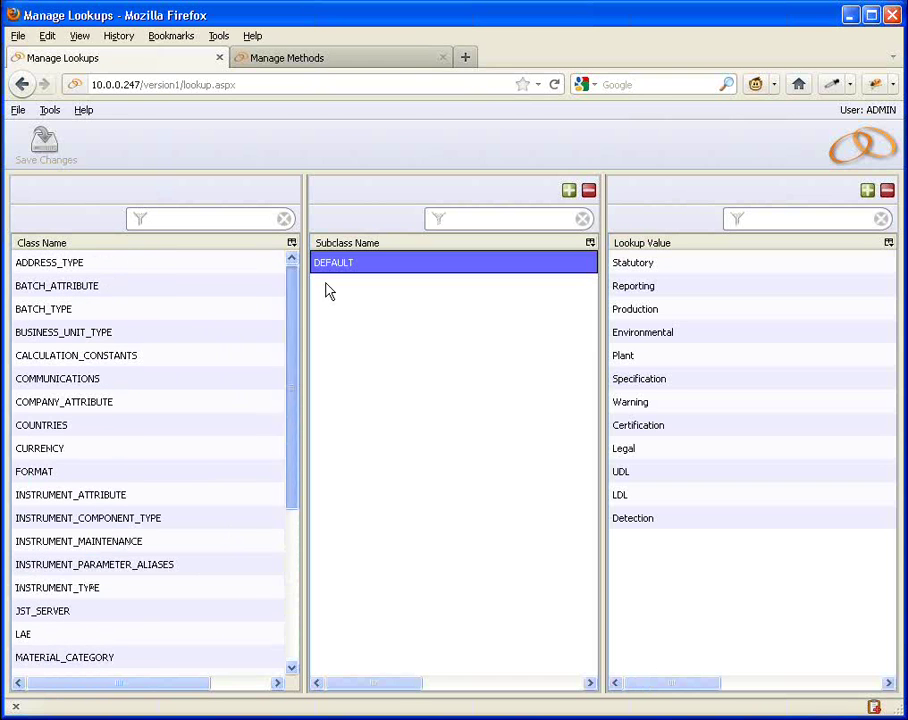
{"action": "left_click", "coordinate": [155, 217]}
{"action": "type", "text": "limit"}
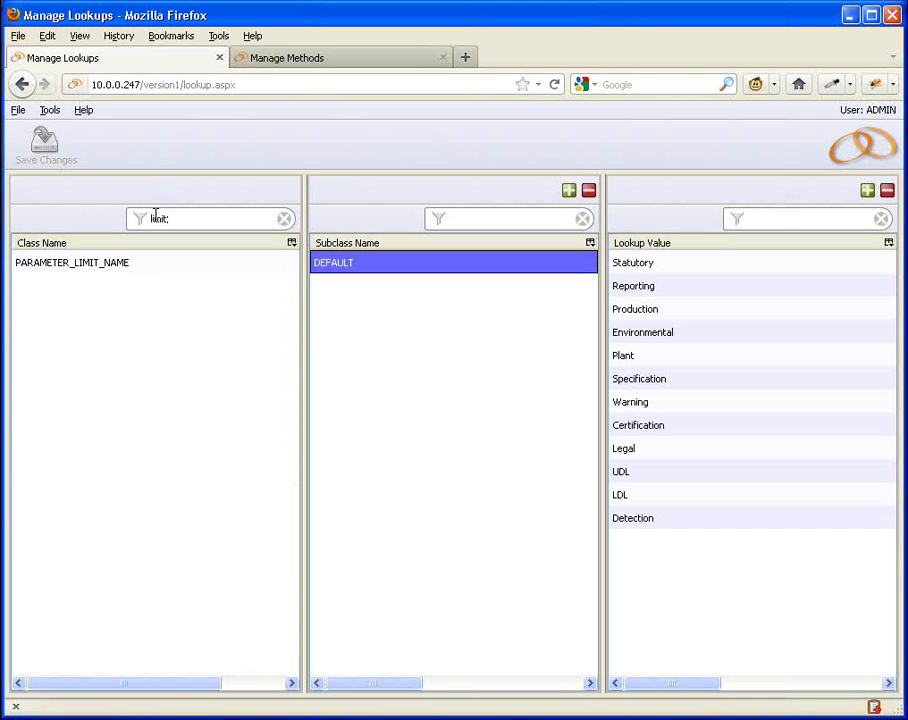
{"action": "left_click", "coordinate": [139, 264]}
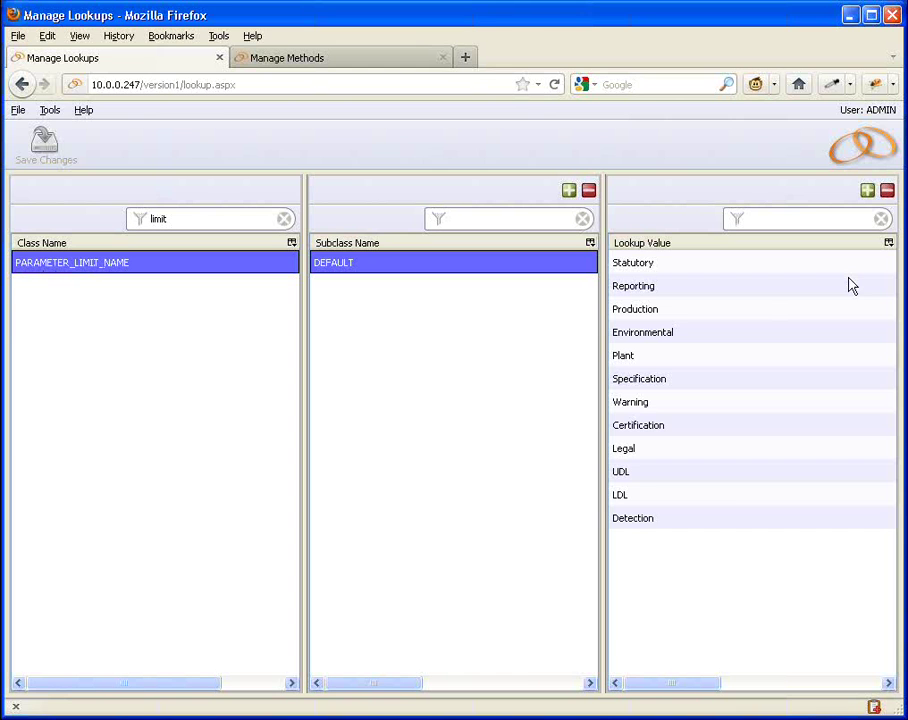
Delete the Detection lookup value from PARAMETER_LIMIT_NAME and save the changes
{"action": "left_click", "coordinate": [639, 521]}
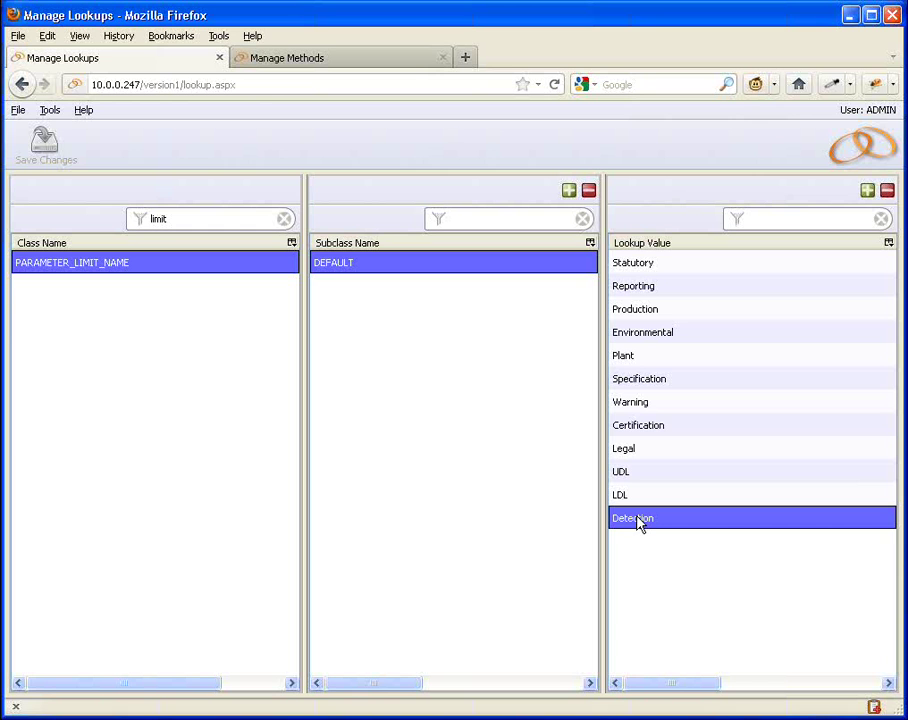
{"action": "left_click", "coordinate": [891, 195]}
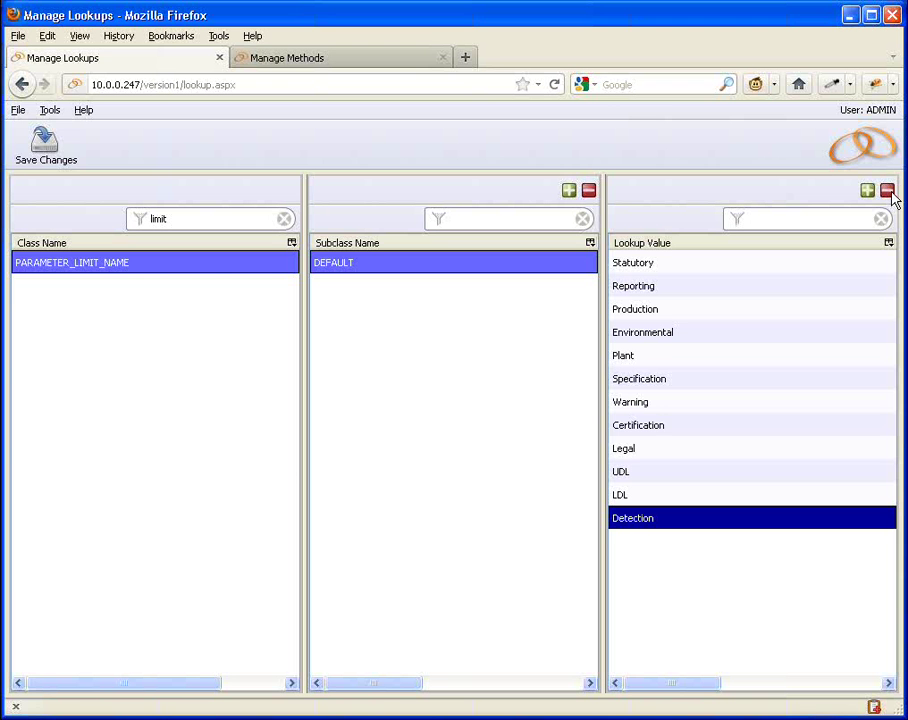
{"action": "left_click", "coordinate": [44, 143]}
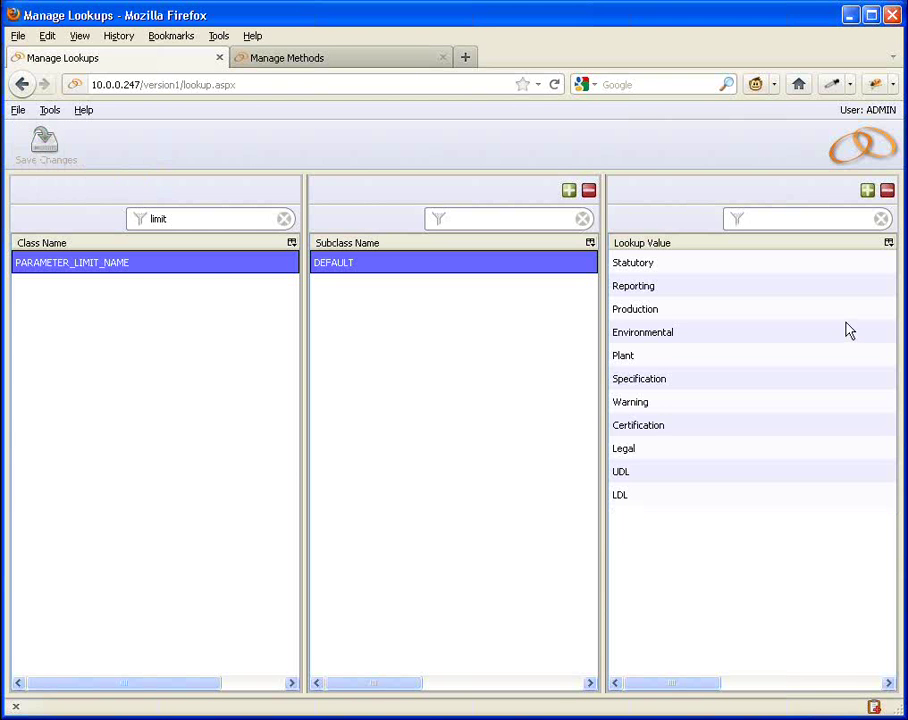
{"action": "left_click", "coordinate": [868, 191]}
{"action": "left_click", "coordinate": [385, 357]}
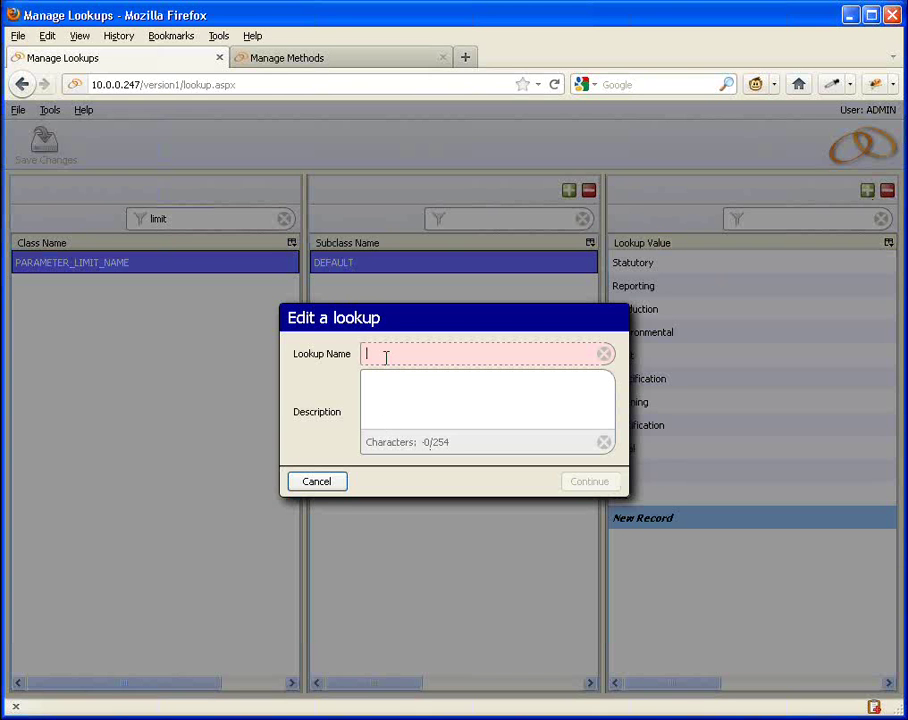
{"action": "type", "text": "5"}
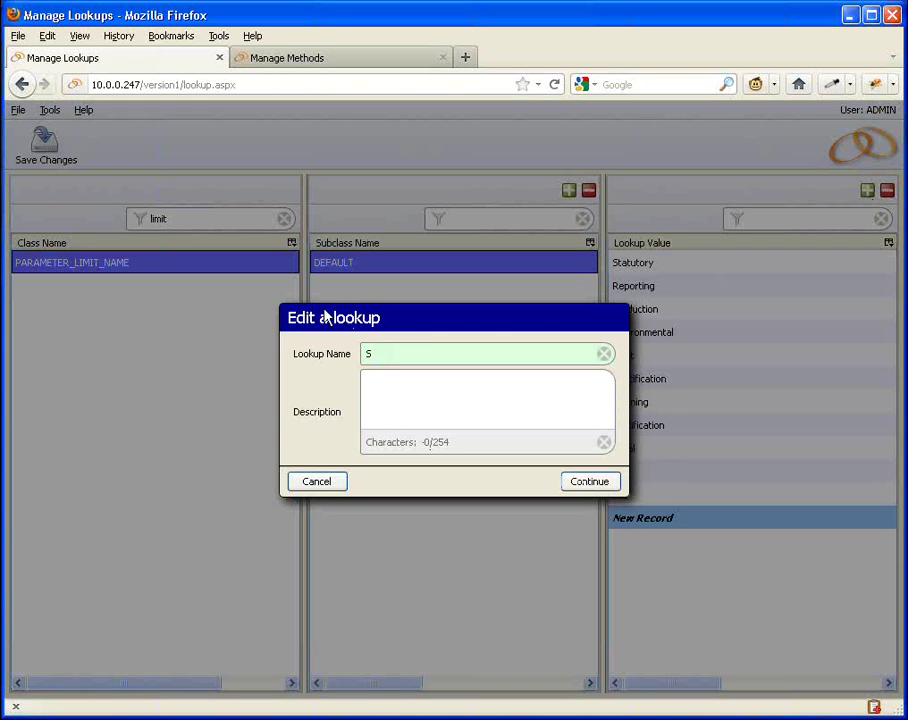
{"action": "key", "text": "BackSpace"}
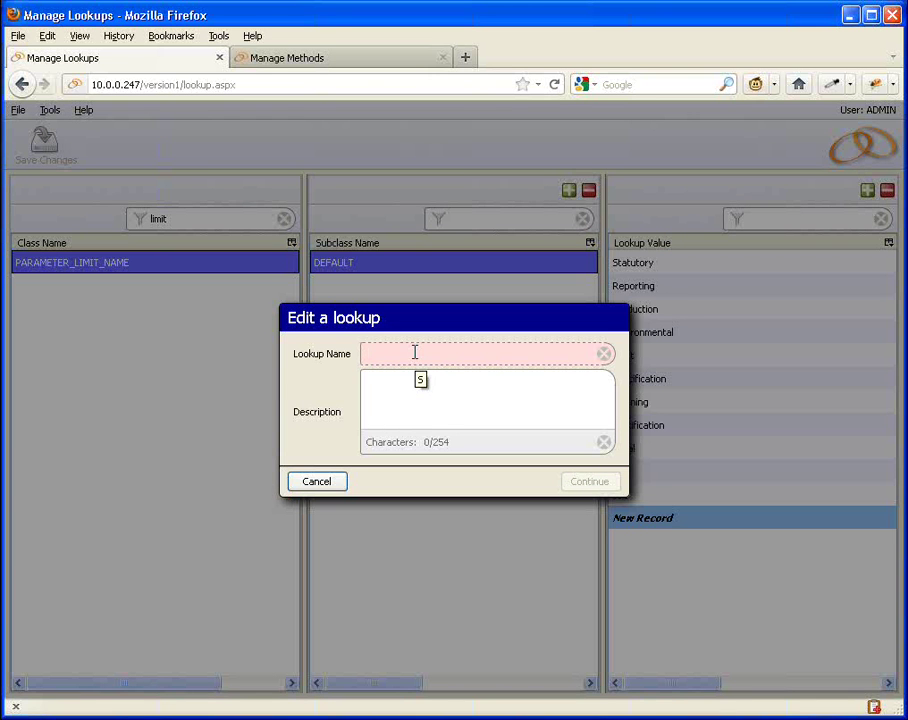
{"action": "type", "text": "AC"}
{"action": "left_click", "coordinate": [332, 484]}
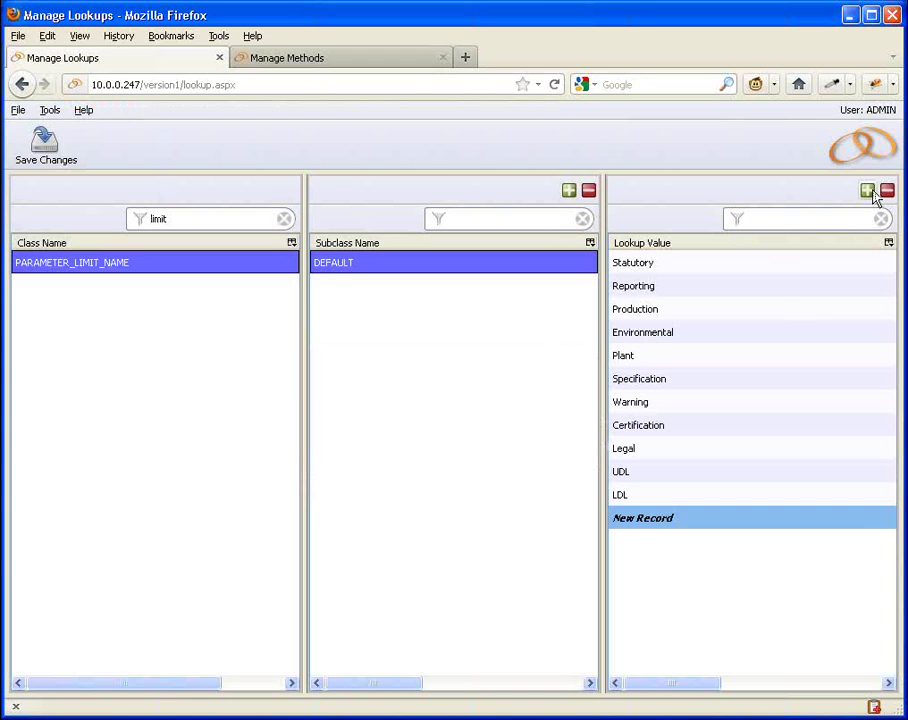
{"action": "left_click", "coordinate": [869, 191]}
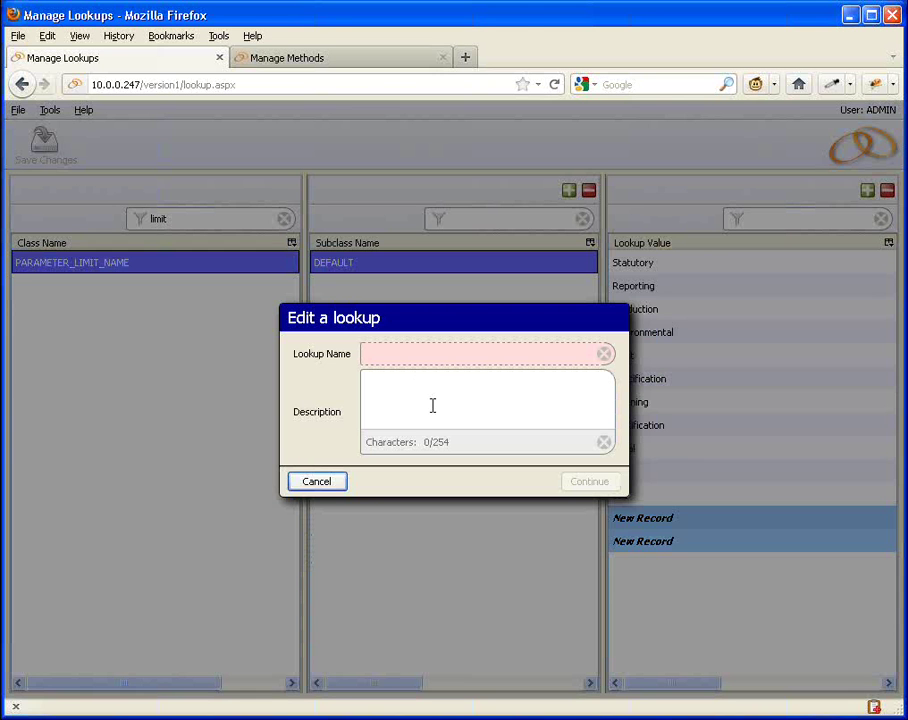
{"action": "left_click", "coordinate": [316, 482]}
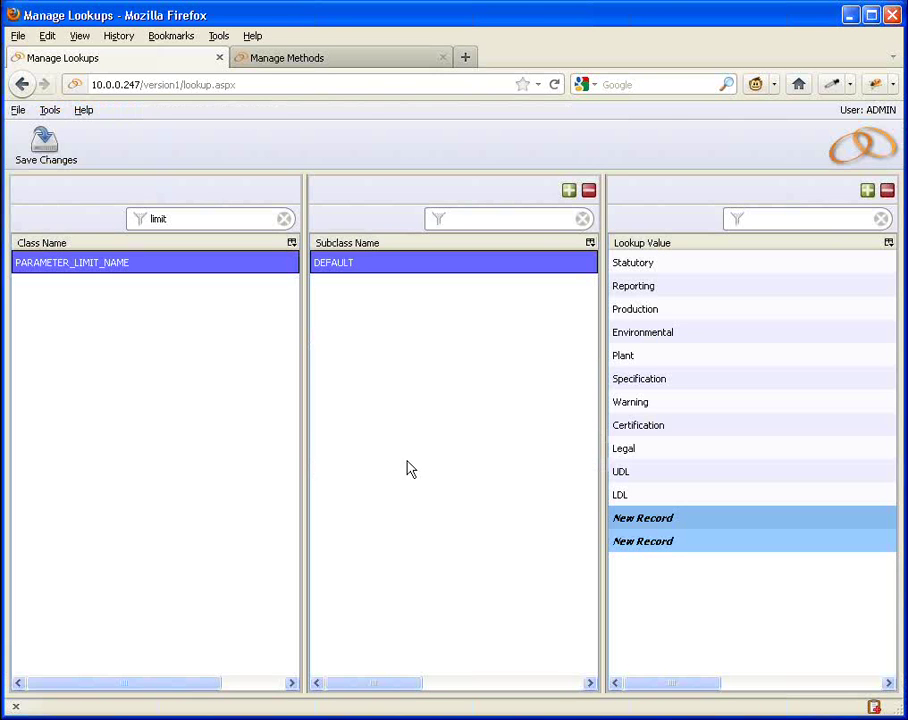
Abandon the unsaved lookup records, then reopen Lookup Manager from the home page with its classes filtered by "limit"
{"action": "left_click", "coordinate": [855, 163]}
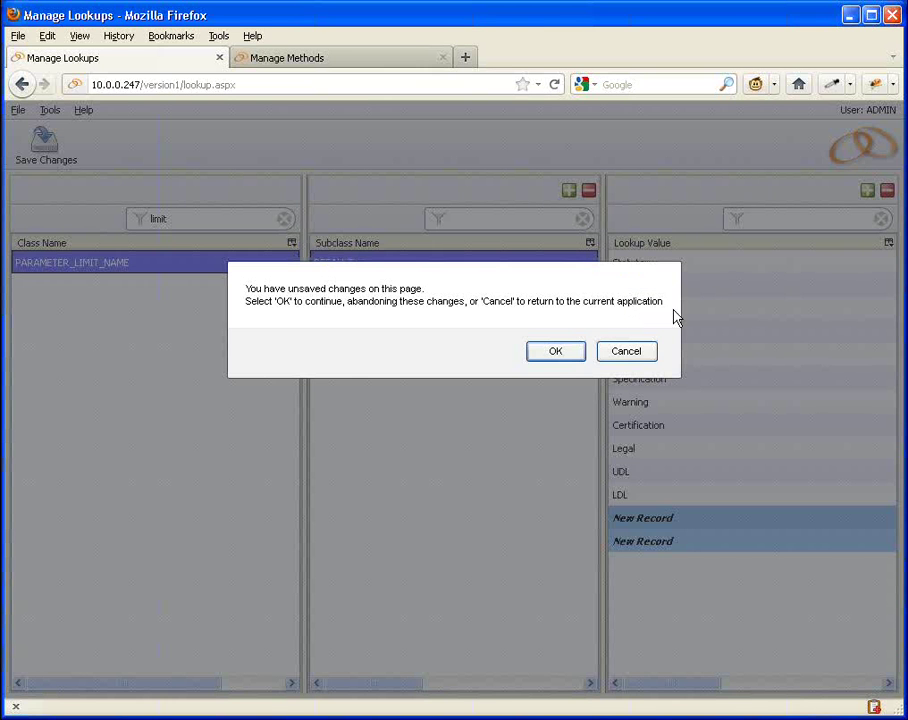
{"action": "left_click", "coordinate": [553, 358]}
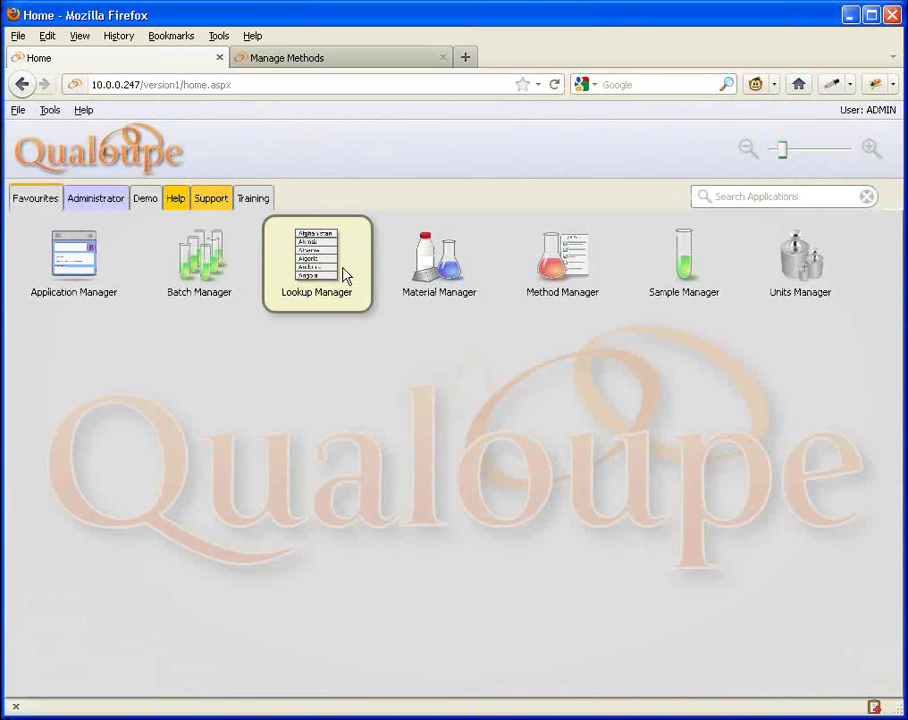
{"action": "left_click", "coordinate": [314, 274]}
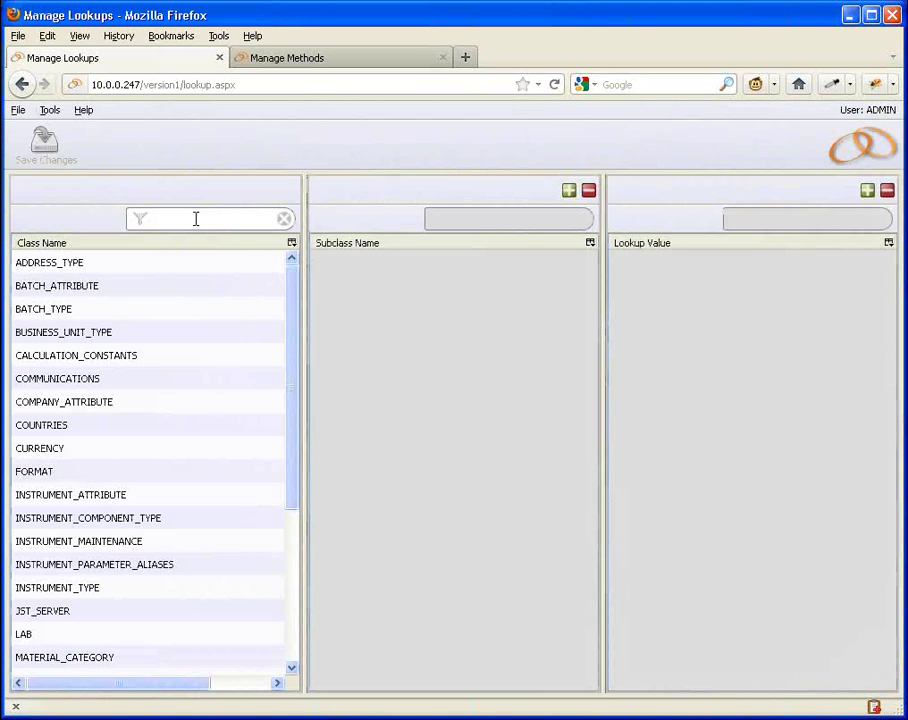
{"action": "left_click", "coordinate": [196, 219]}
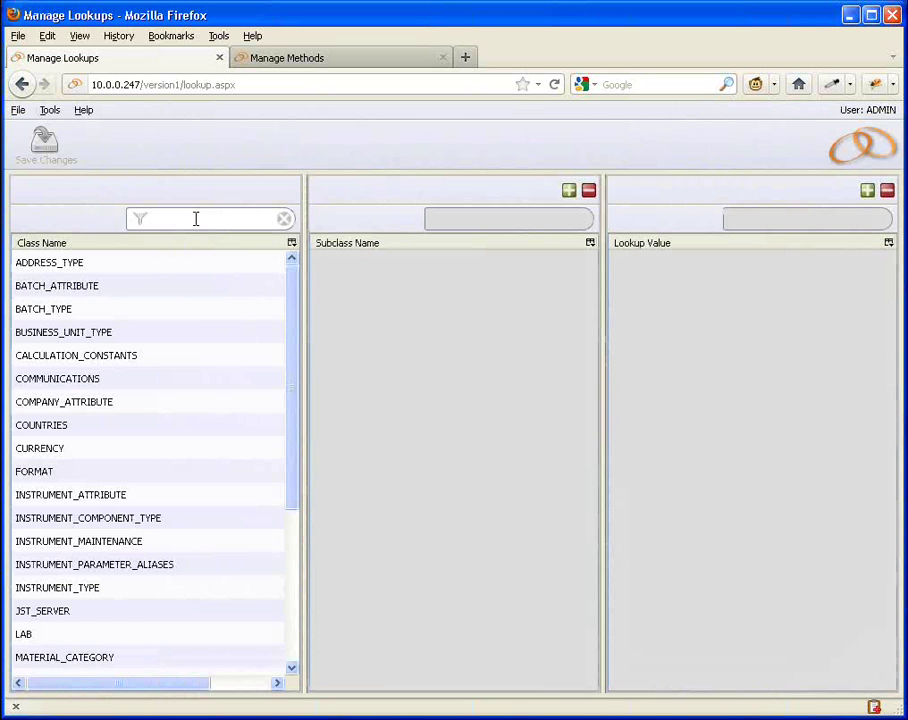
{"action": "type", "text": "limit"}
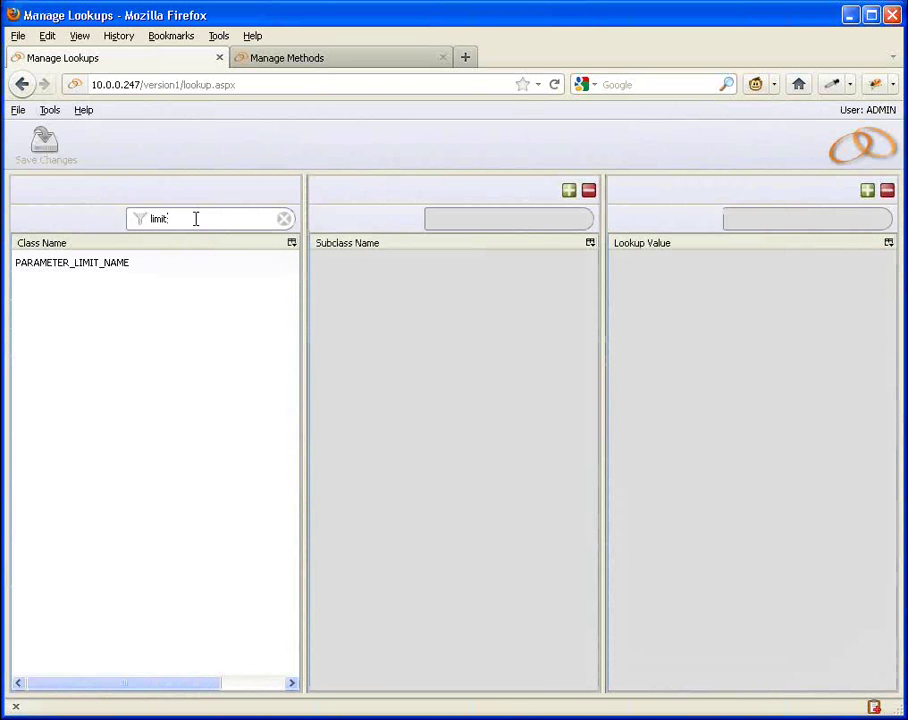
Add a lookup value consisting of a person's first name plus "limit" to the PARAMETER_LIMIT_NAME class and save the changes
{"action": "left_click", "coordinate": [115, 268]}
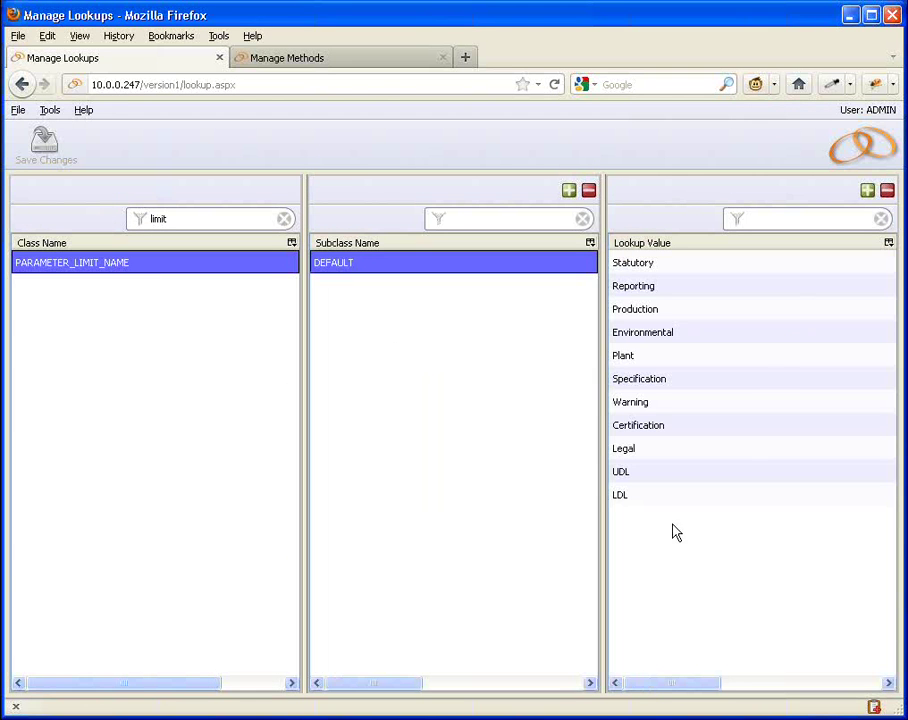
{"action": "left_click", "coordinate": [867, 191]}
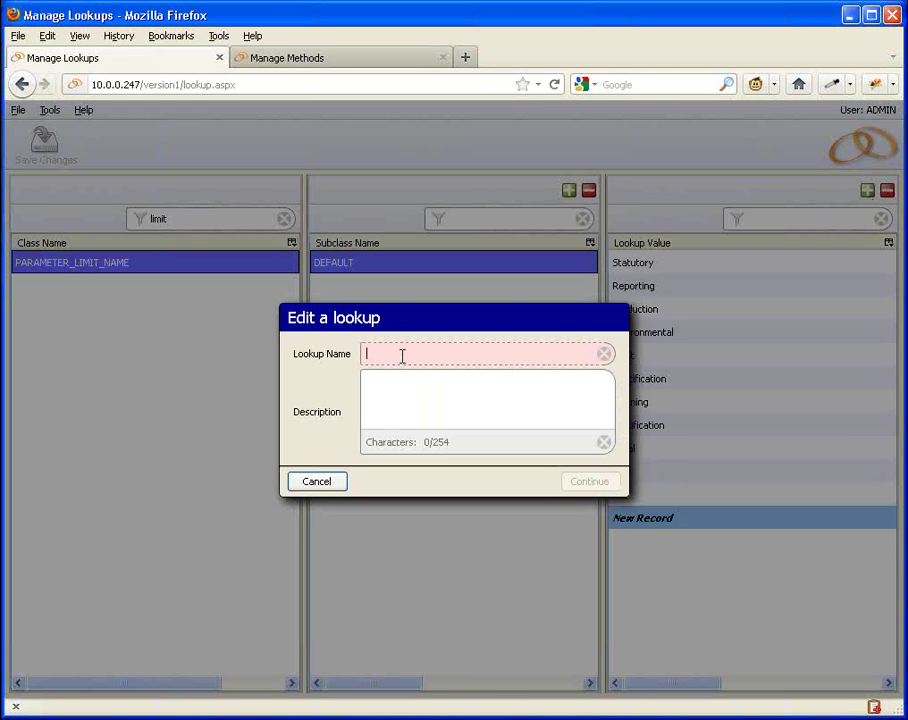
{"action": "type", "text": "lalisons limit"}
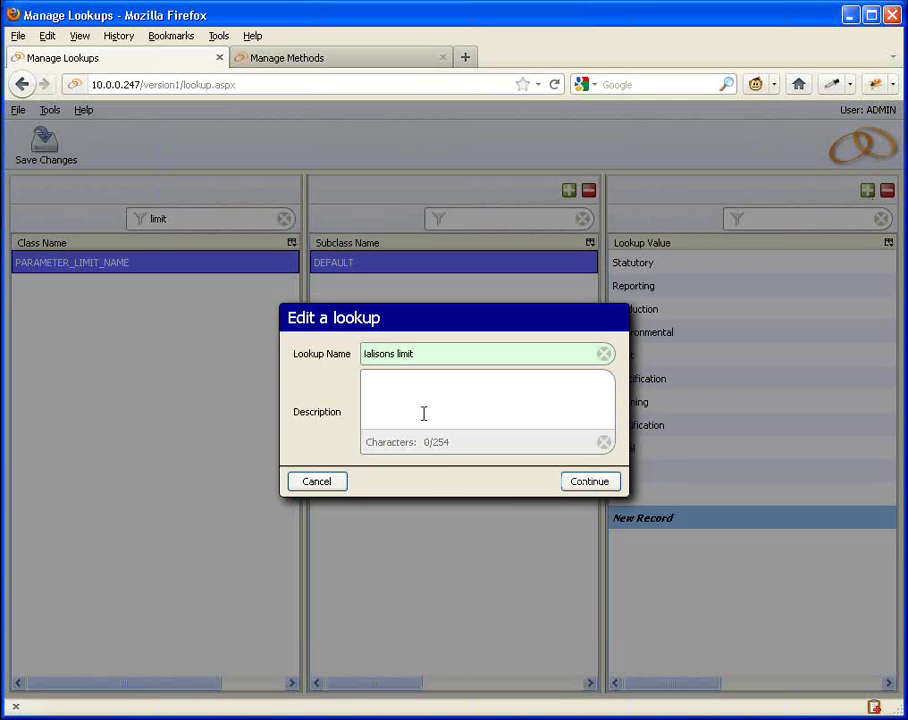
{"action": "left_click", "coordinate": [588, 486]}
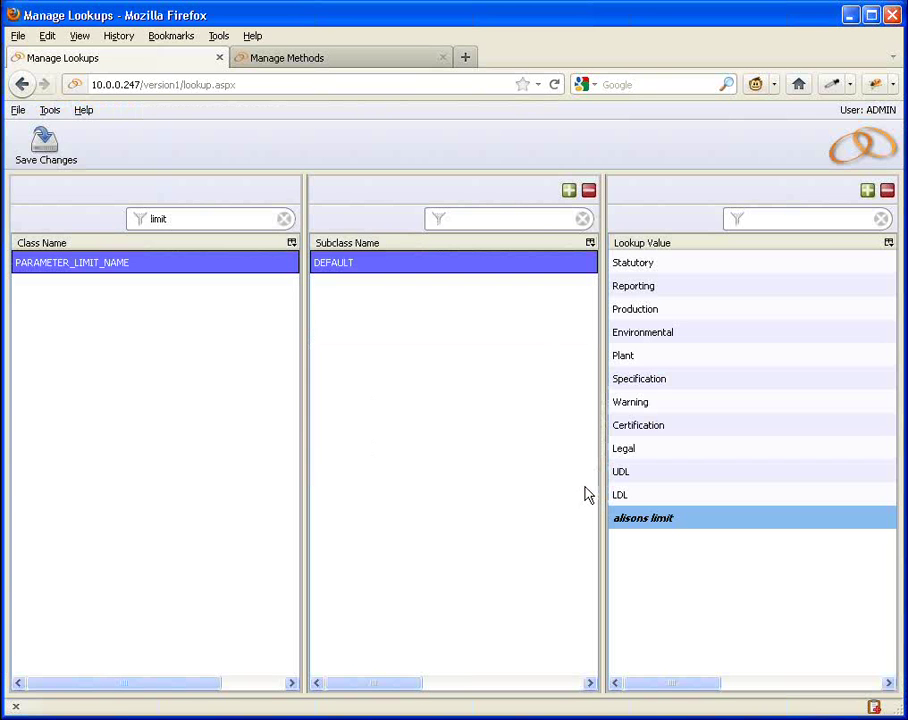
{"action": "left_click", "coordinate": [45, 152]}
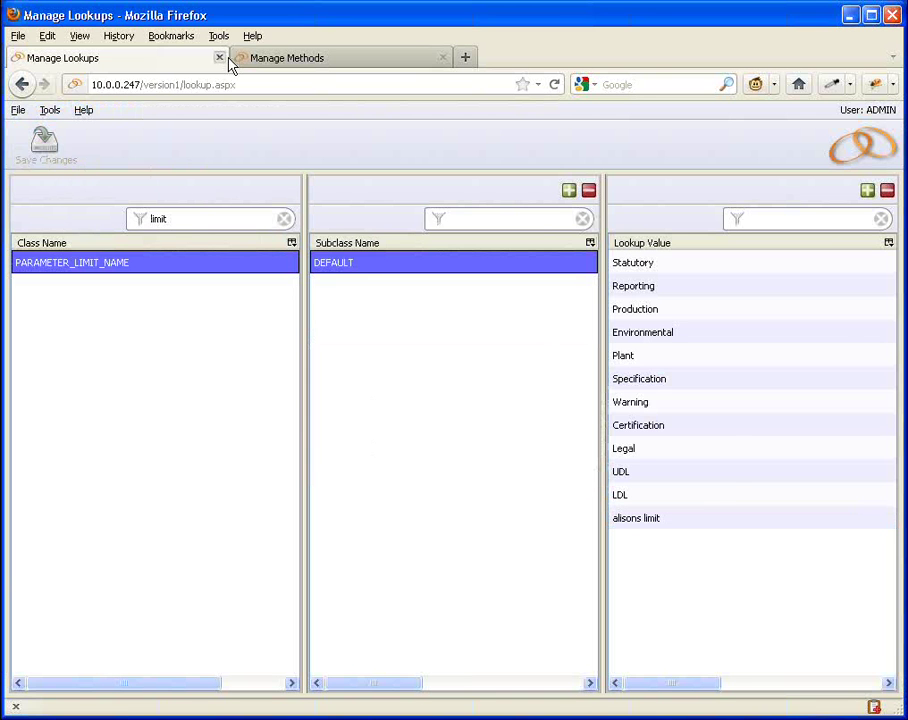
In Manage Methods, check the limit names offered when adding a limit to the Numeric parameter, leaving the limits unchanged
{"action": "left_click", "coordinate": [254, 60]}
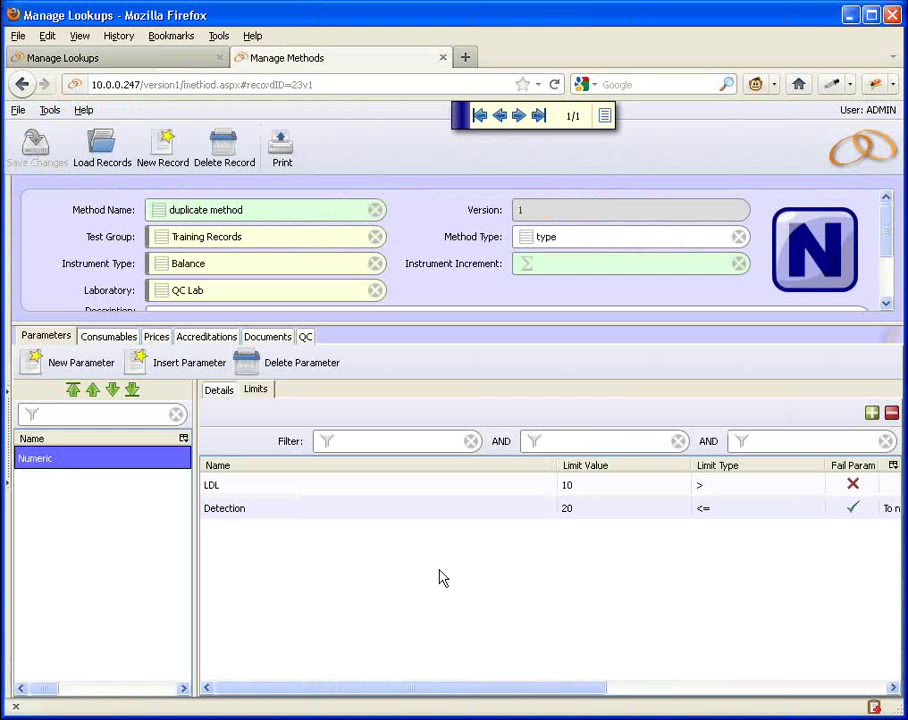
{"action": "left_click", "coordinate": [871, 412]}
{"action": "left_click", "coordinate": [370, 281]}
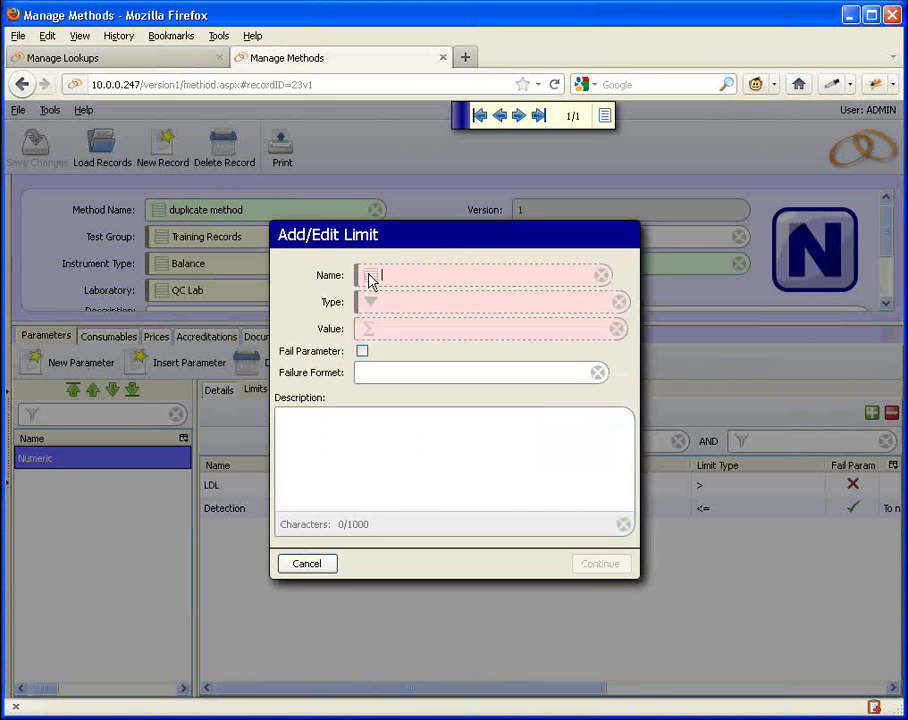
{"action": "left_click", "coordinate": [370, 279]}
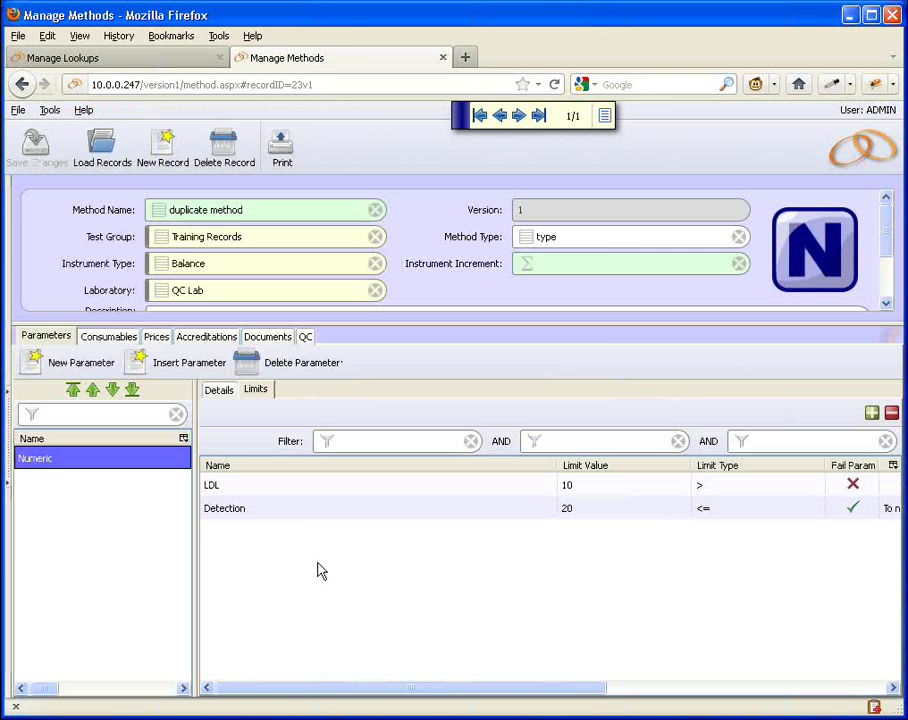
Return to Manage Lookups, delete the newly added personal limit from PARAMETER_LIMIT_NAME and save the changes
{"action": "left_click", "coordinate": [170, 66]}
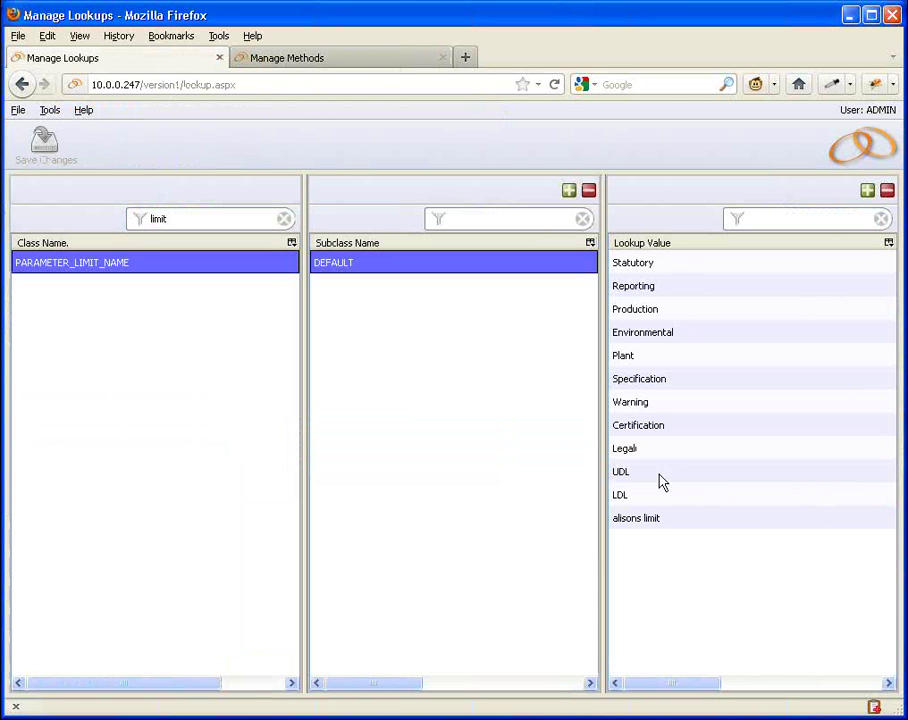
{"action": "left_click", "coordinate": [661, 522]}
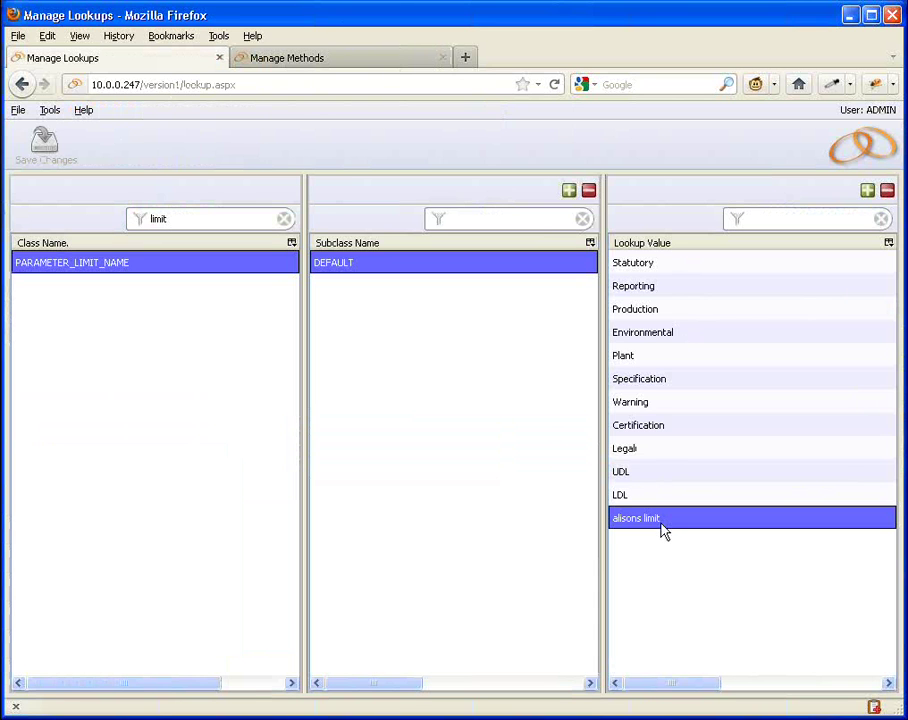
{"action": "left_click", "coordinate": [887, 191]}
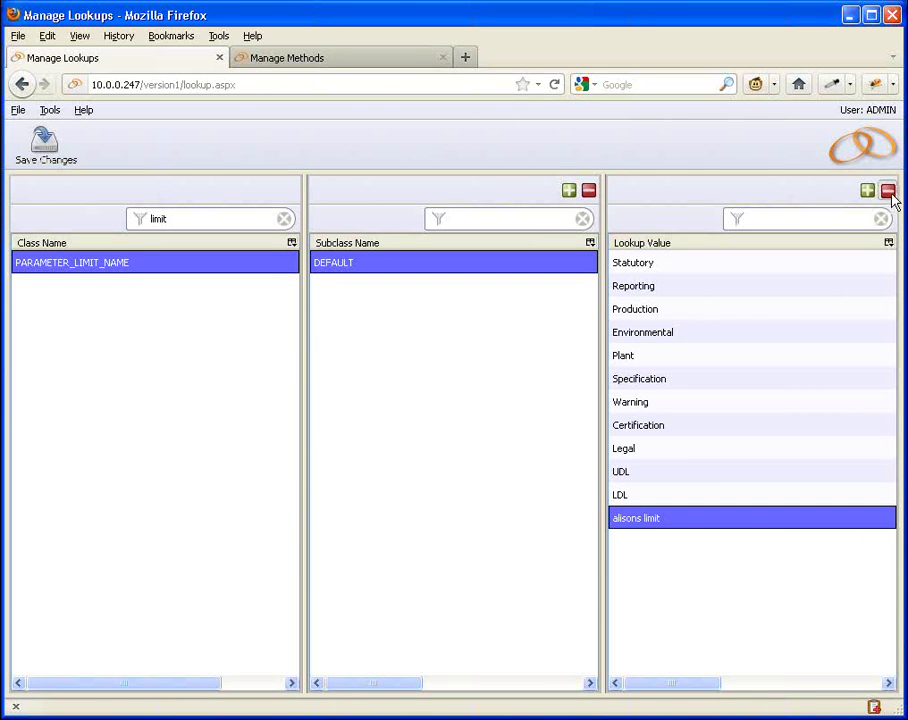
{"action": "left_click", "coordinate": [58, 152]}
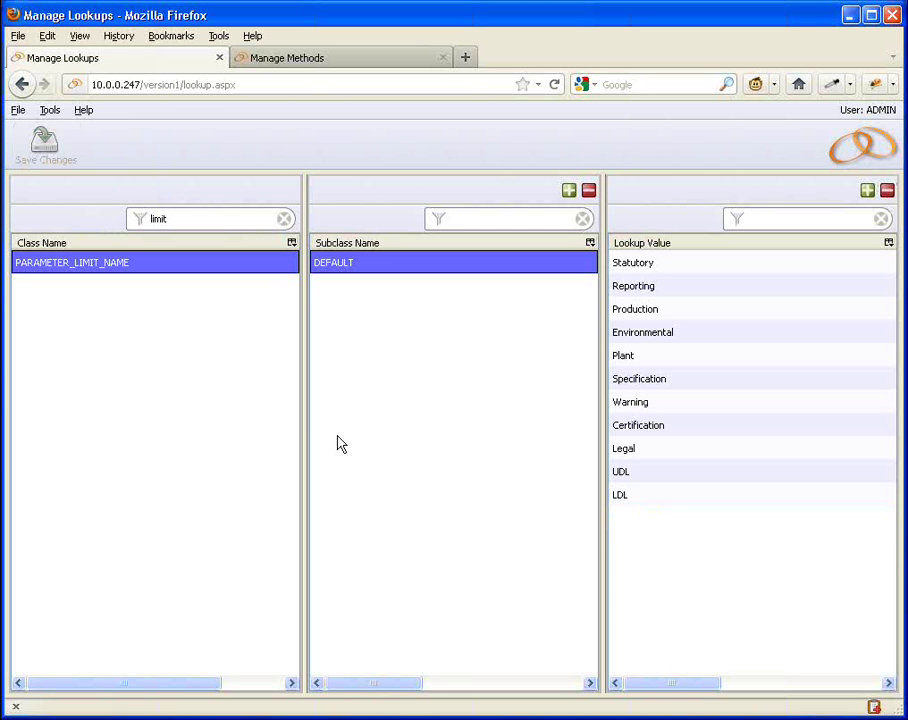
{"action": "left_click", "coordinate": [670, 500]}
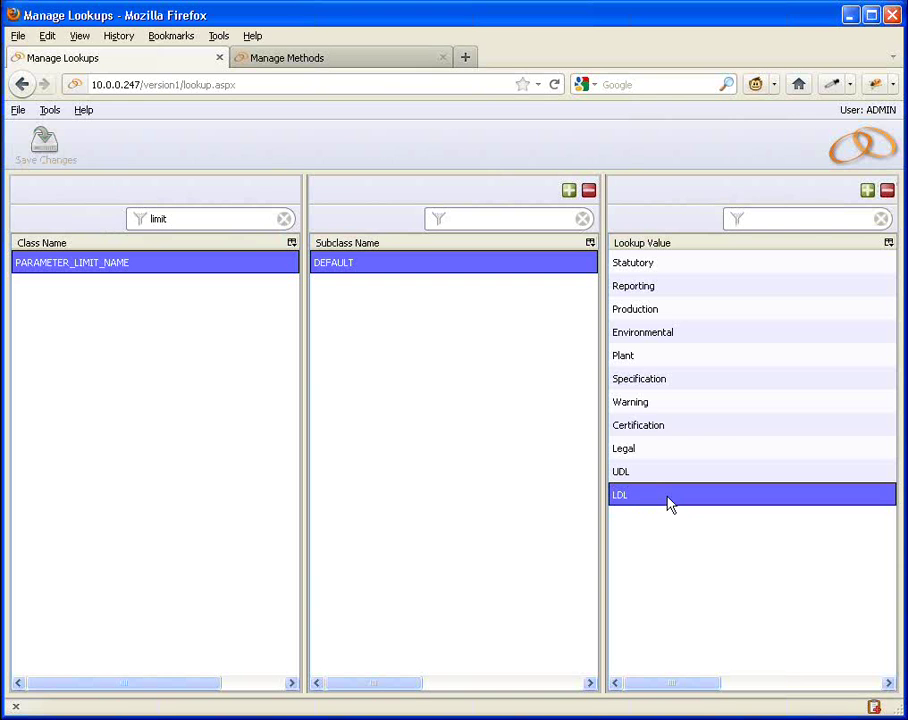
Leave Manage Lookups for the home page and log the current account out of Qualoupe
{"action": "left_click", "coordinate": [849, 158]}
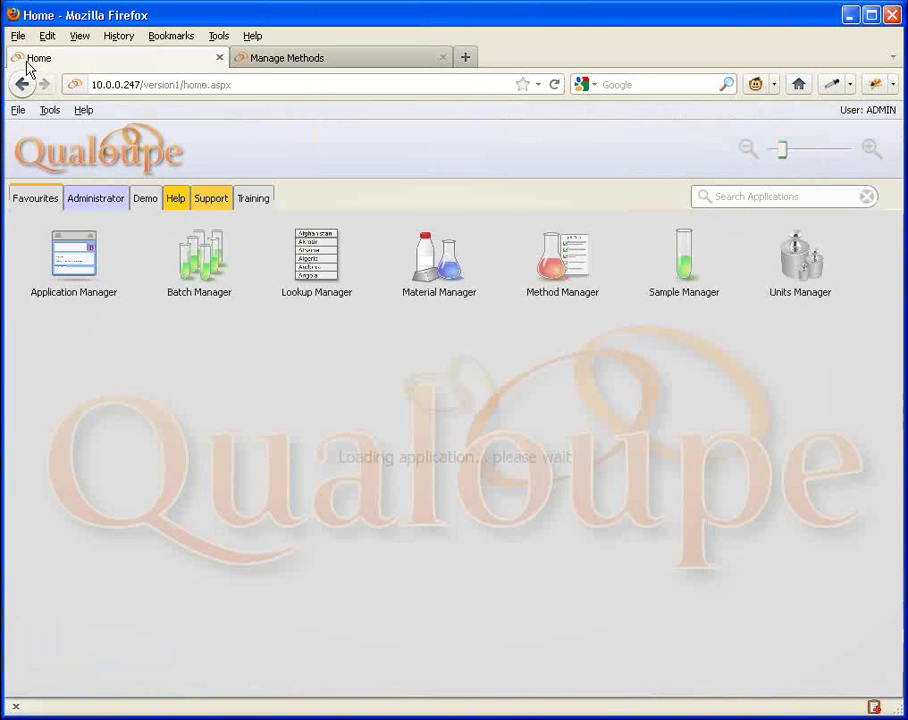
{"action": "left_click", "coordinate": [18, 35]}
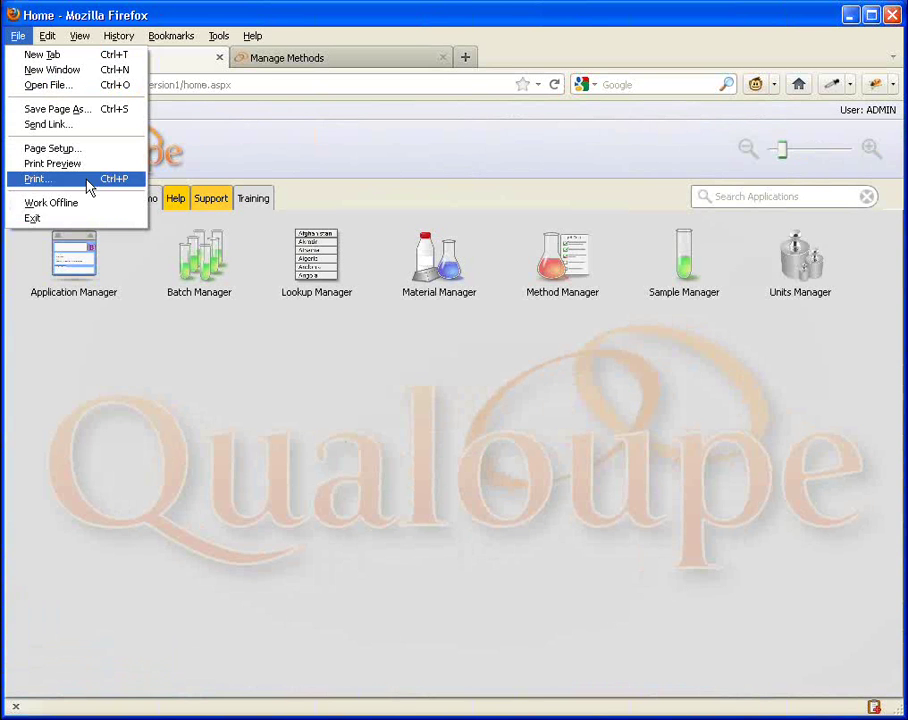
{"action": "left_click", "coordinate": [26, 116]}
{"action": "left_click", "coordinate": [24, 117]}
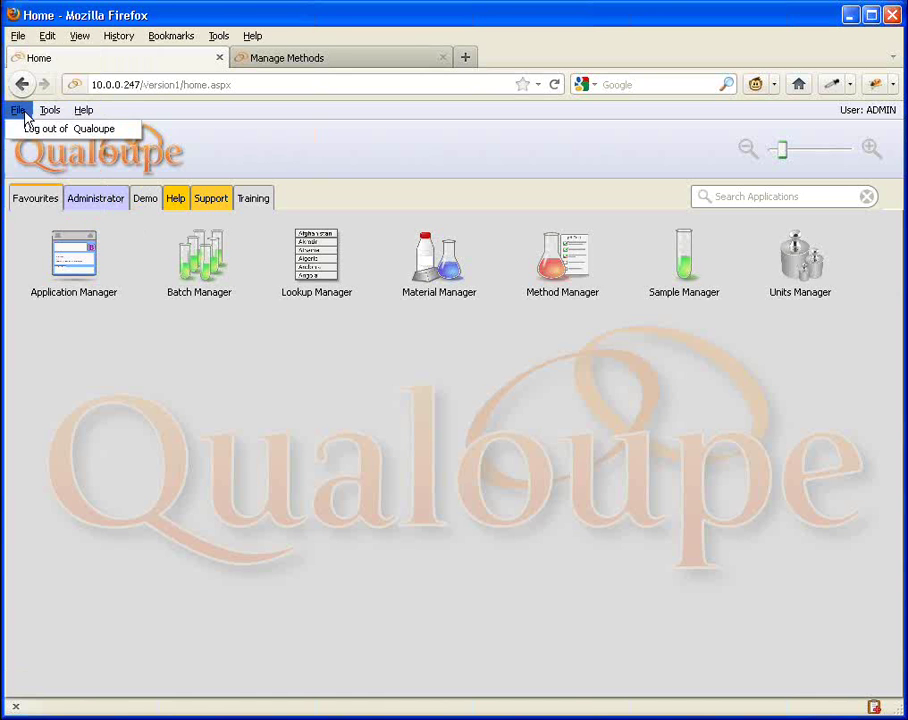
{"action": "left_click", "coordinate": [38, 133]}
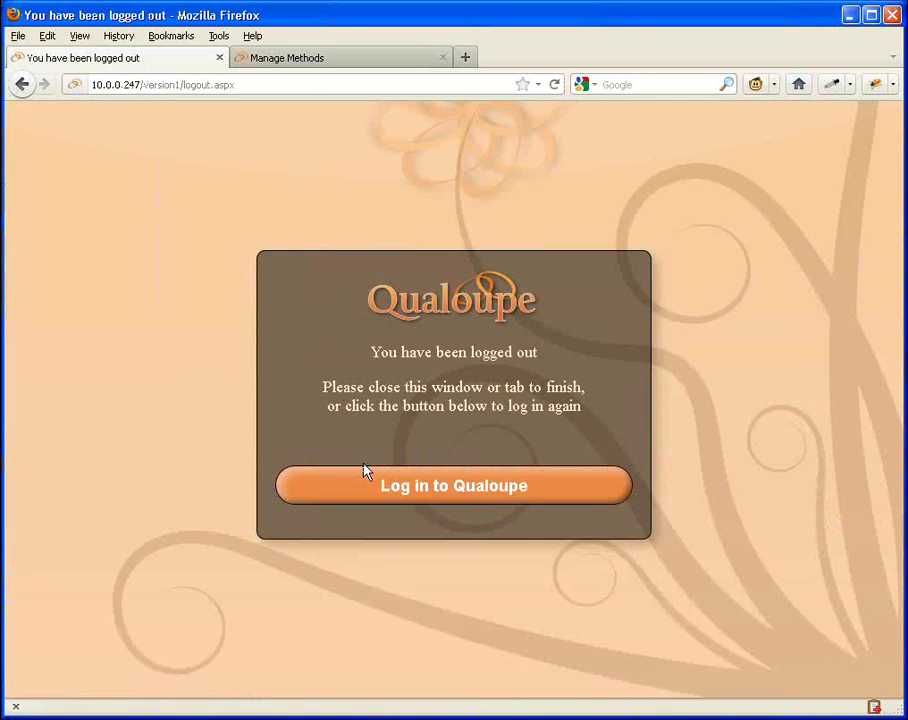
Log back in to Qualoupe as a different user, entering that user's username and account password
{"action": "left_click", "coordinate": [367, 488]}
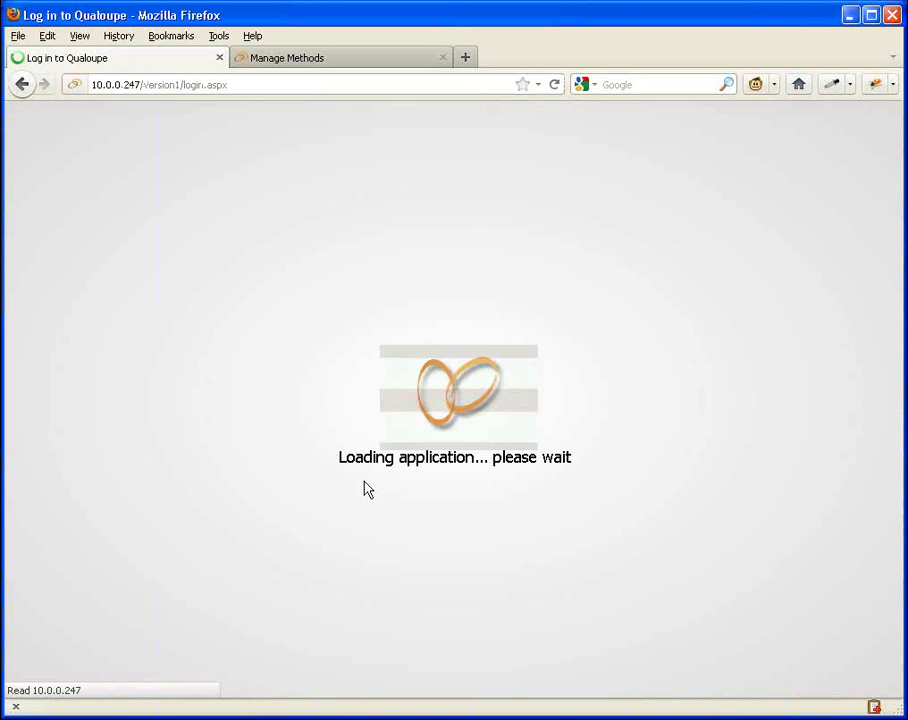
{"action": "key", "text": "Tab"}
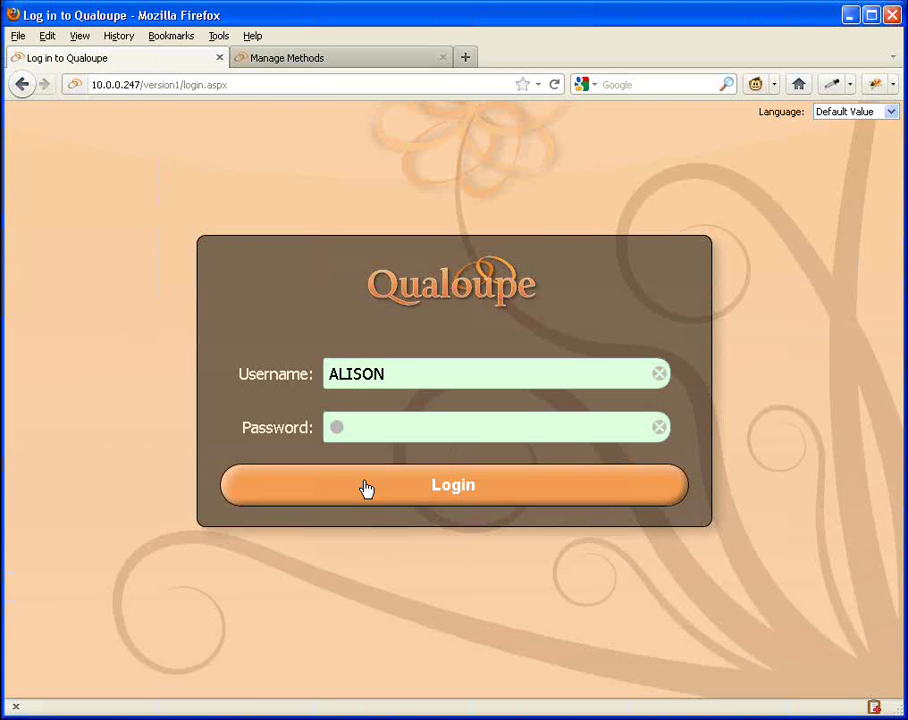
{"action": "type", "text": "••••••"}
{"action": "left_click", "coordinate": [367, 488]}
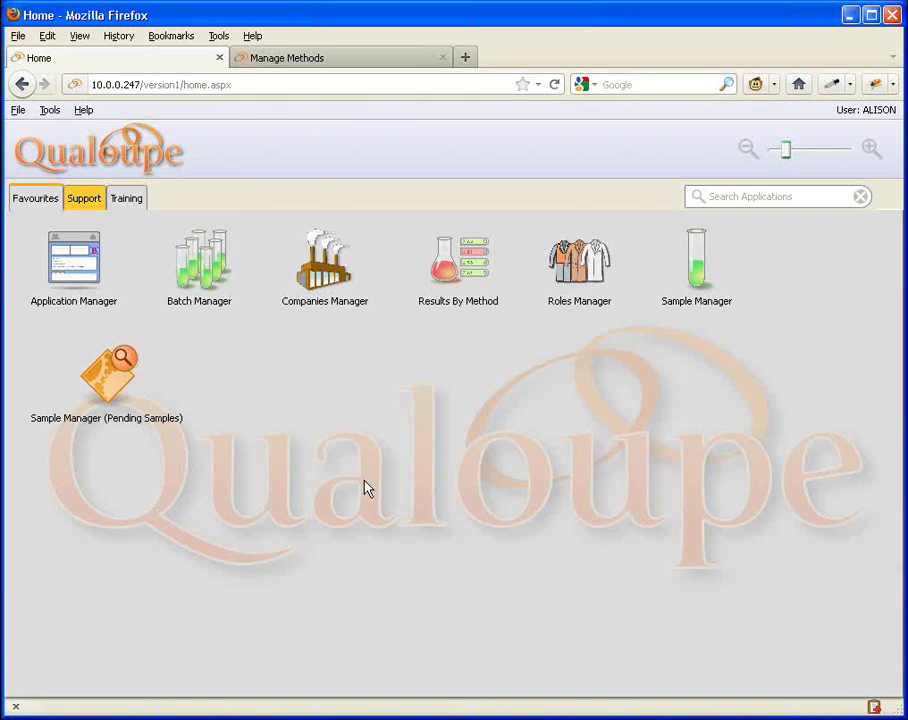
Examine which applications this account has among its Support, Training and Favourites groups
{"action": "left_click", "coordinate": [86, 198]}
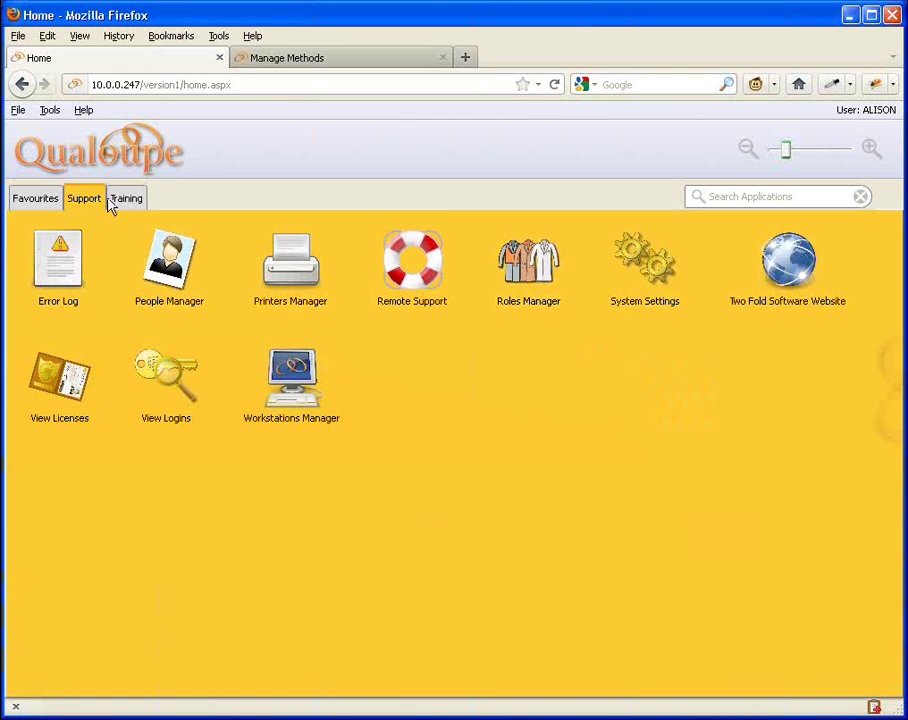
{"action": "left_click", "coordinate": [120, 204]}
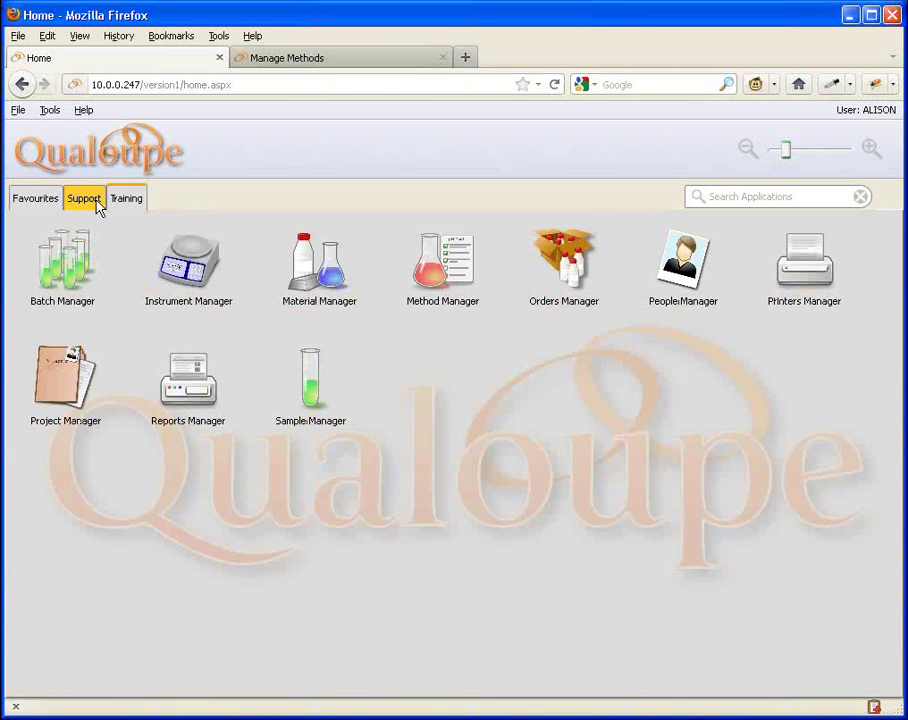
{"action": "left_click", "coordinate": [97, 204]}
{"action": "left_click", "coordinate": [120, 204]}
{"action": "left_click", "coordinate": [85, 205]}
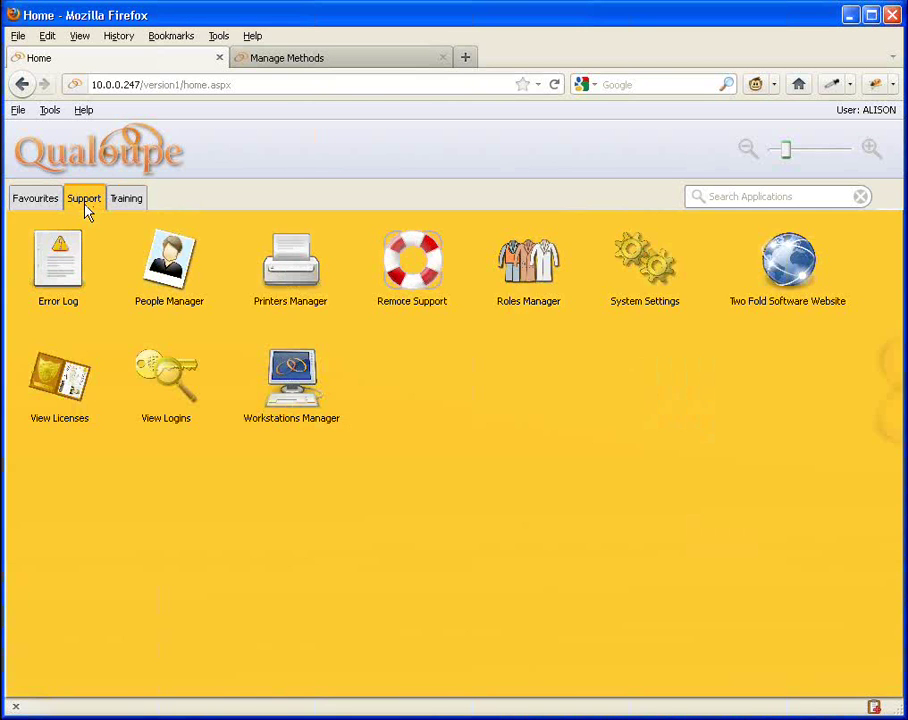
{"action": "left_click", "coordinate": [37, 206]}
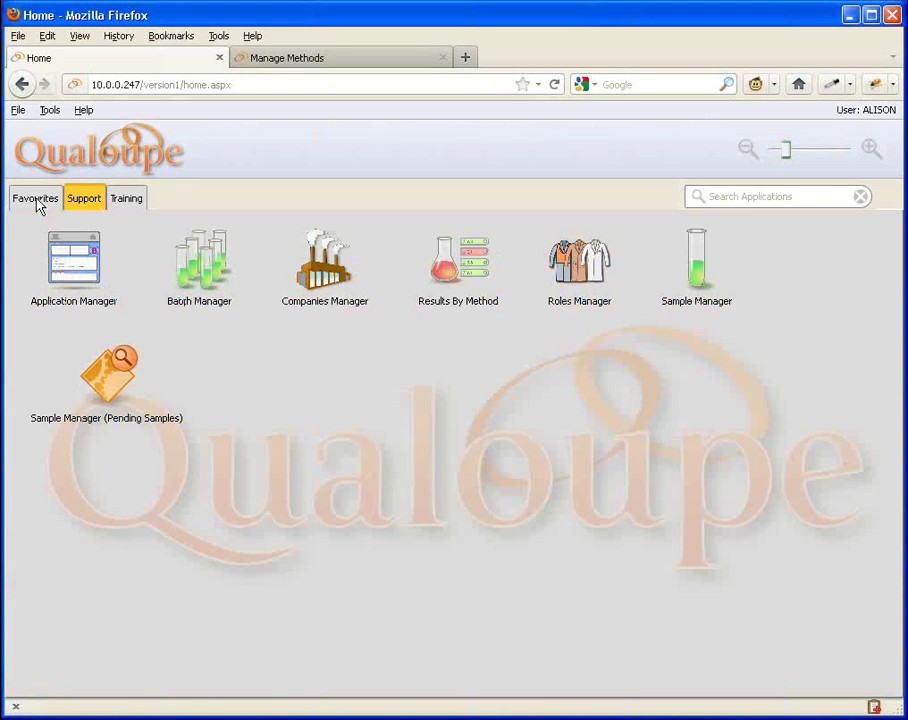
Start a new record in Sample Manager and choose Freezer as the sample's location
{"action": "left_click", "coordinate": [697, 287]}
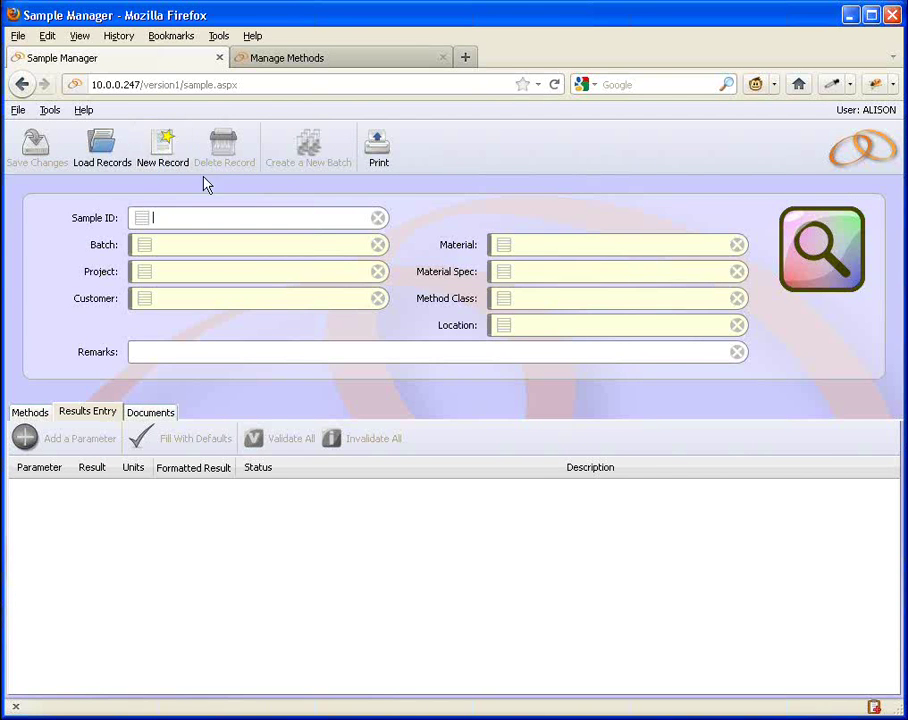
{"action": "left_click", "coordinate": [172, 155]}
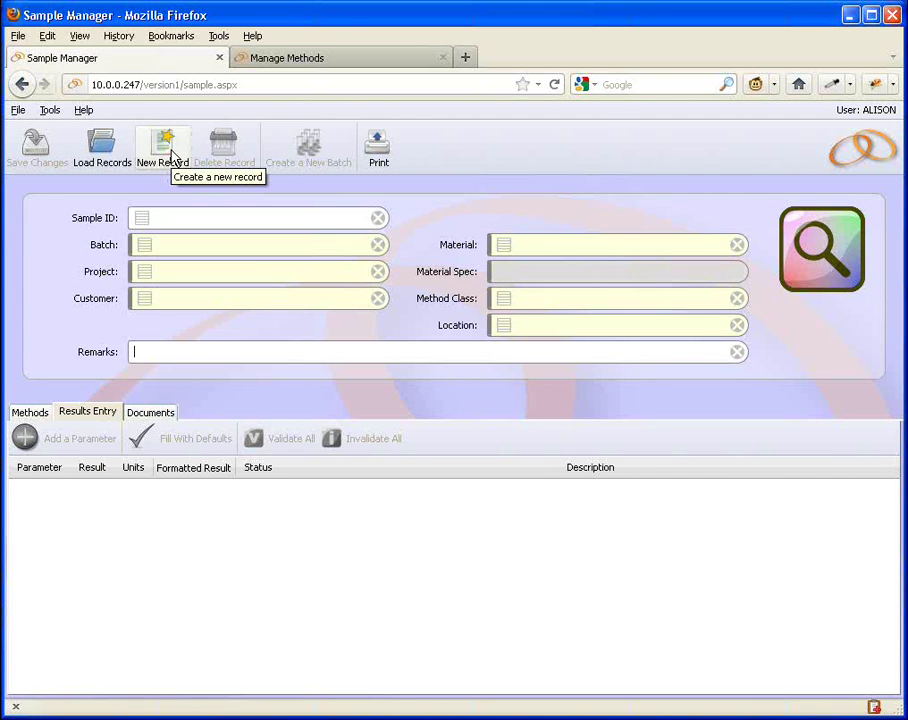
{"action": "left_click", "coordinate": [506, 358]}
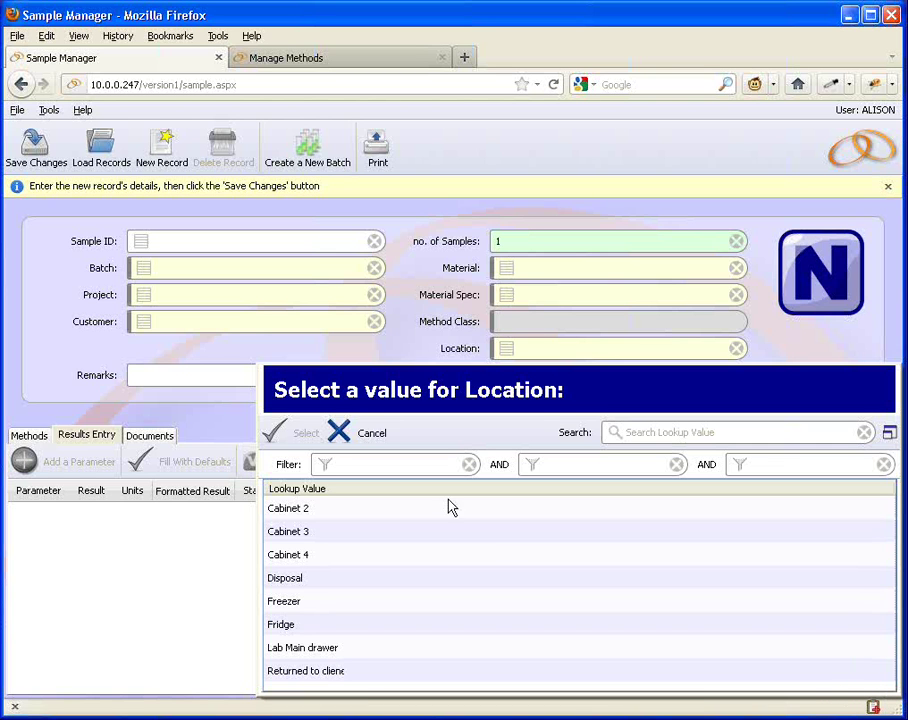
{"action": "left_click", "coordinate": [298, 604]}
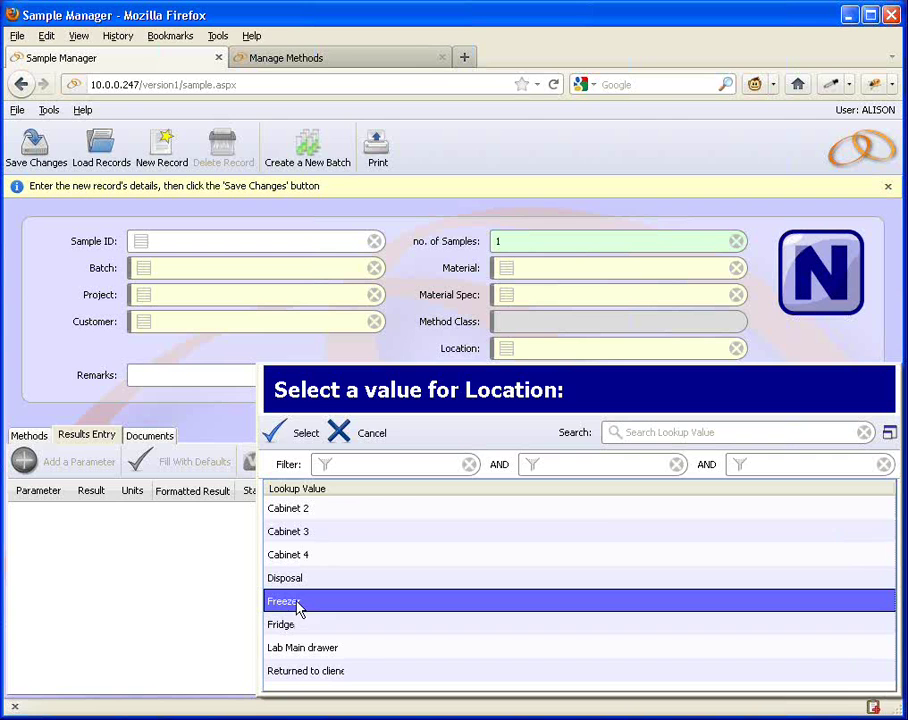
{"action": "left_click", "coordinate": [294, 438]}
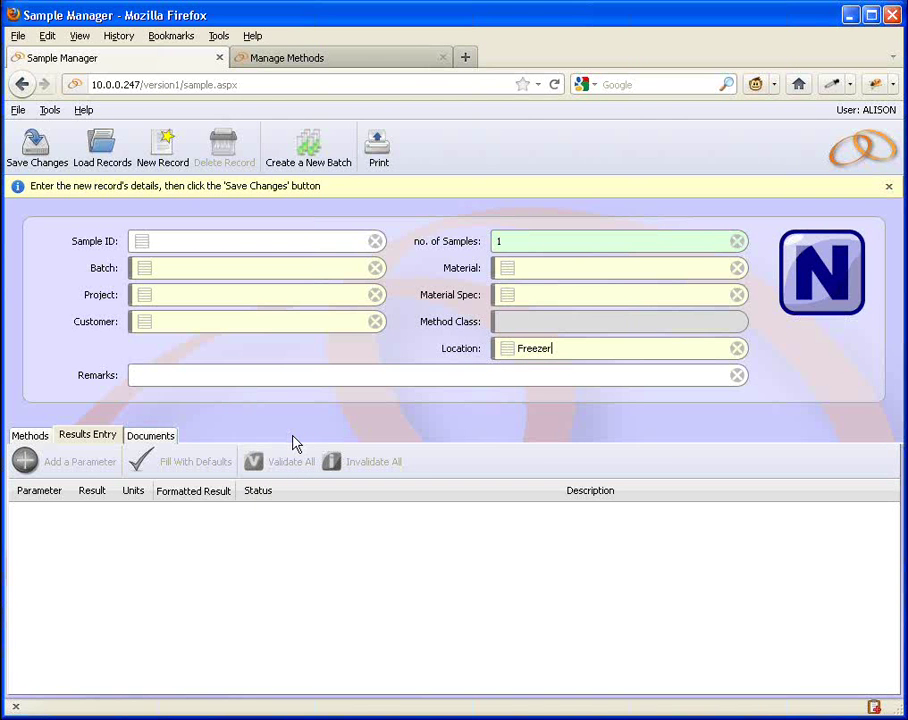